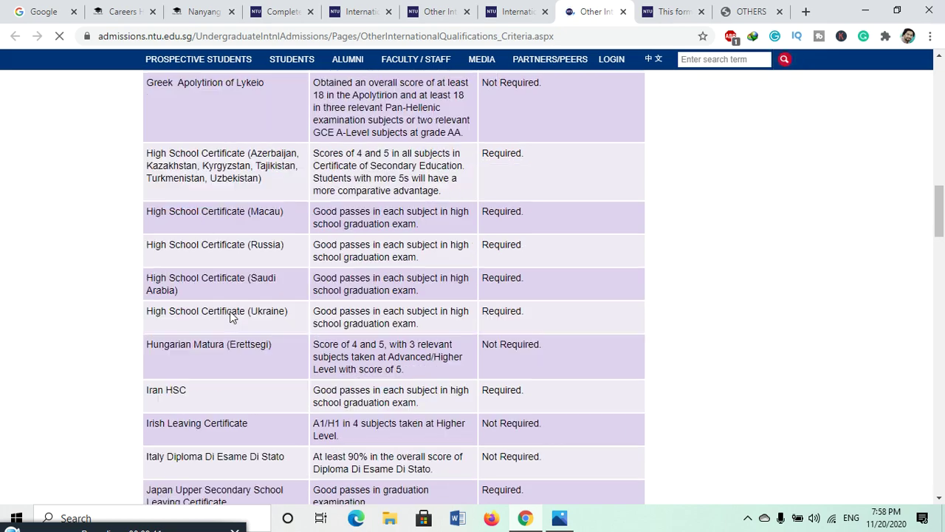
pyautogui.scroll(-15, 230, 313)
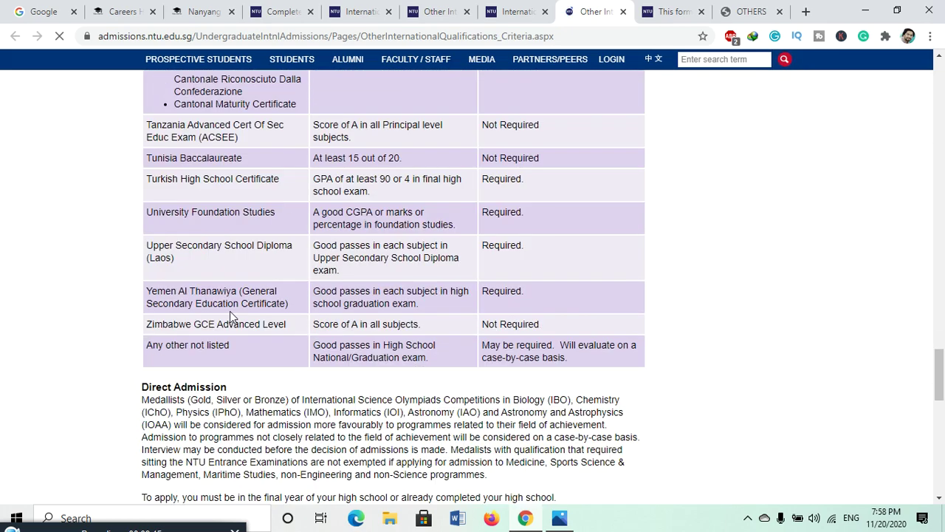
pyautogui.scroll(15, 230, 311)
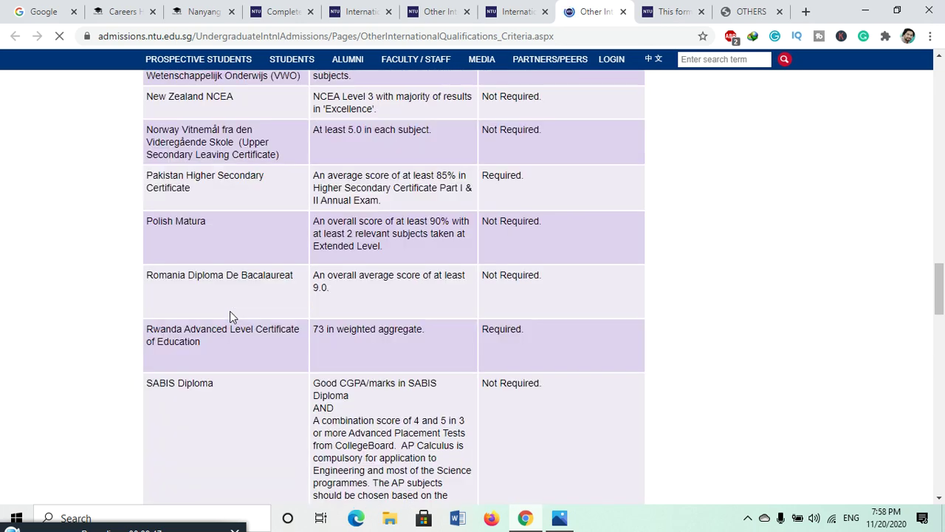
pyautogui.scroll(-5, 365, 216)
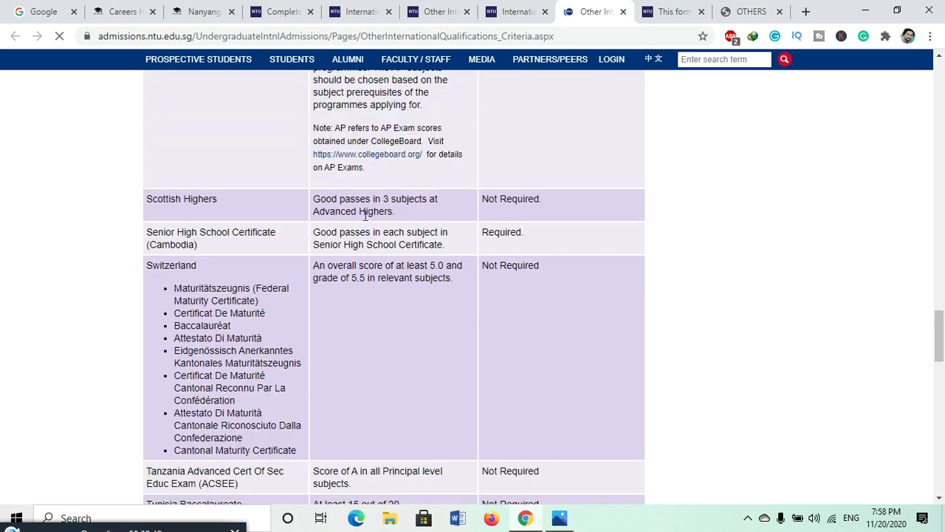
pyautogui.scroll(-10, 365, 216)
pyautogui.scroll(-6, 197, 201)
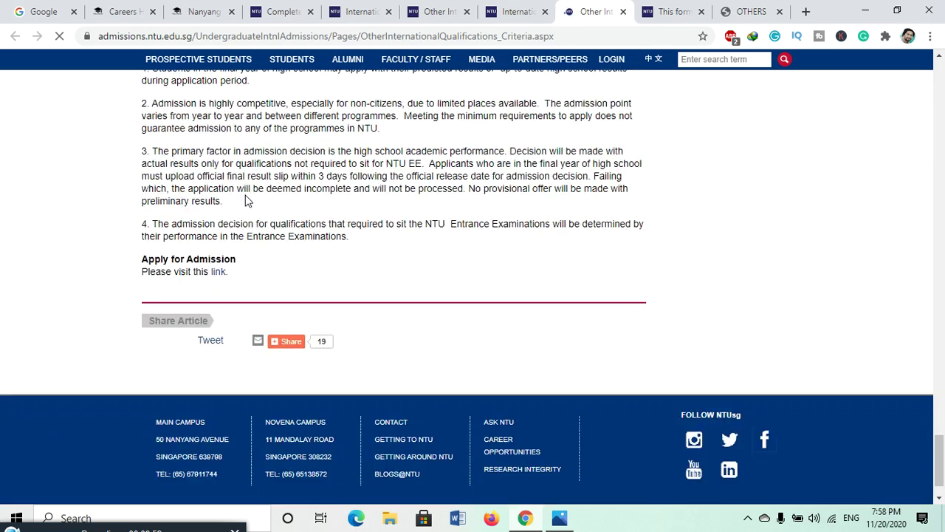
# - Go to the other-qualifications application page and launch the Application Form for Other Qualifications
pyautogui.click(218, 274)
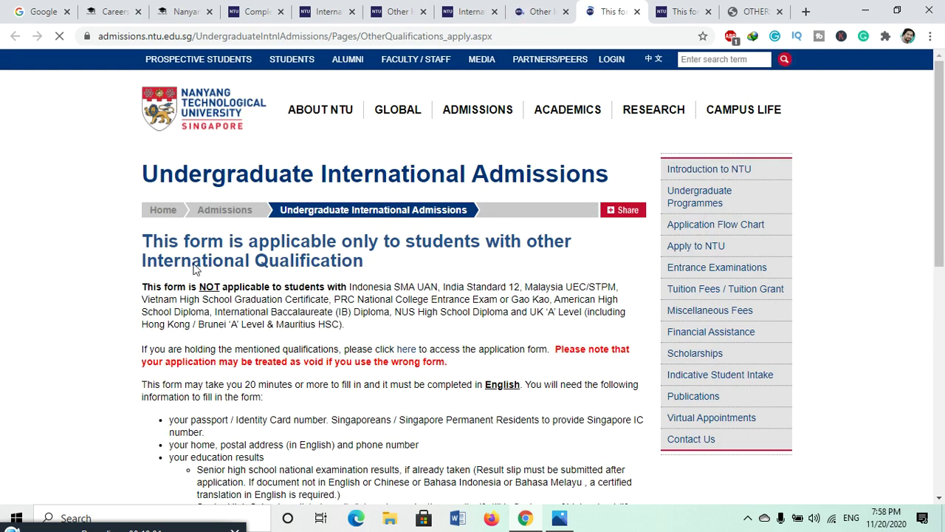
pyautogui.scroll(-1, 193, 267)
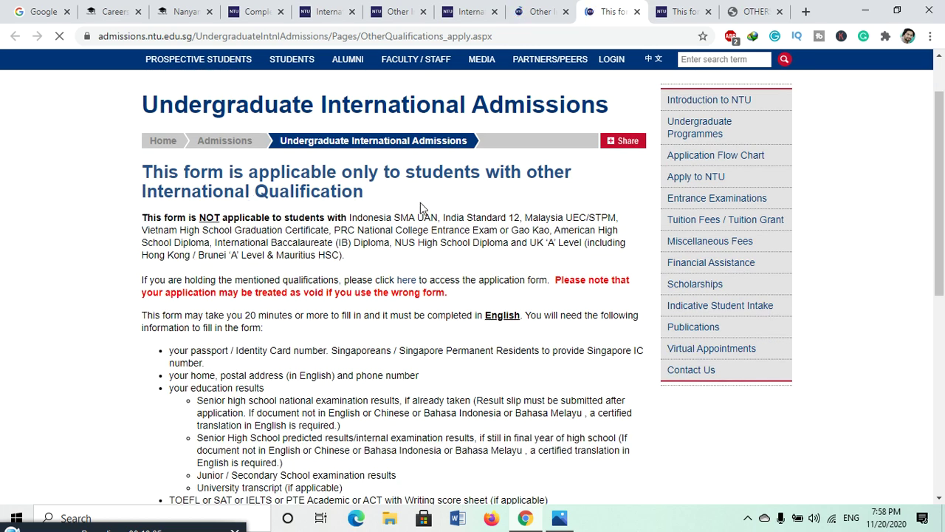
pyautogui.scroll(-3, 314, 216)
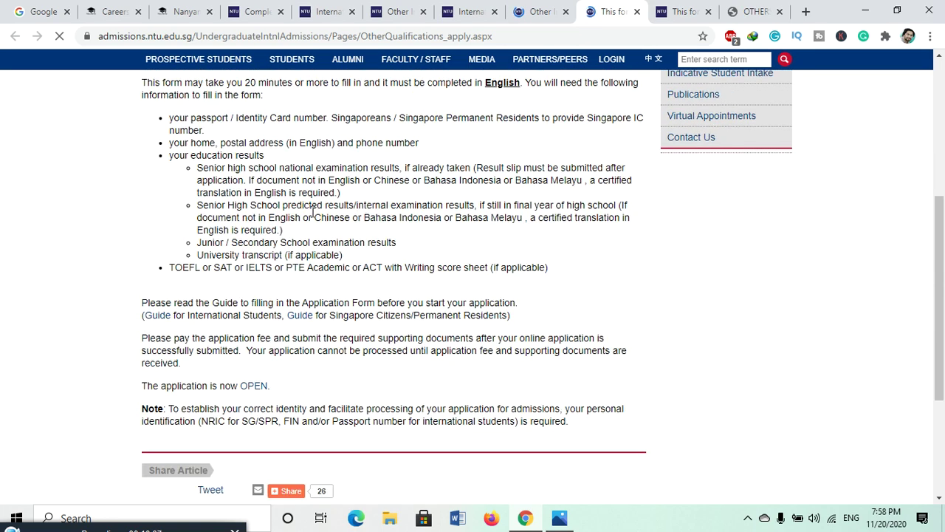
pyautogui.scroll(-2, 314, 216)
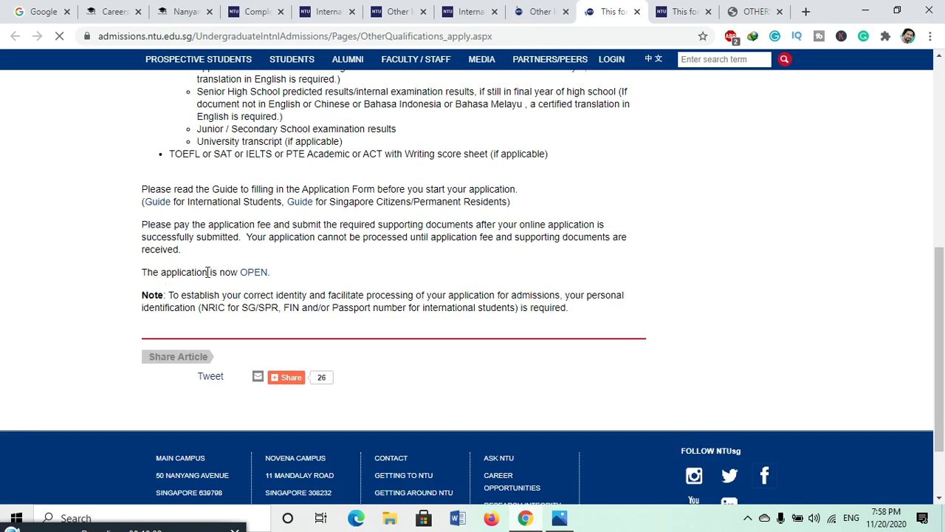
pyautogui.click(254, 273)
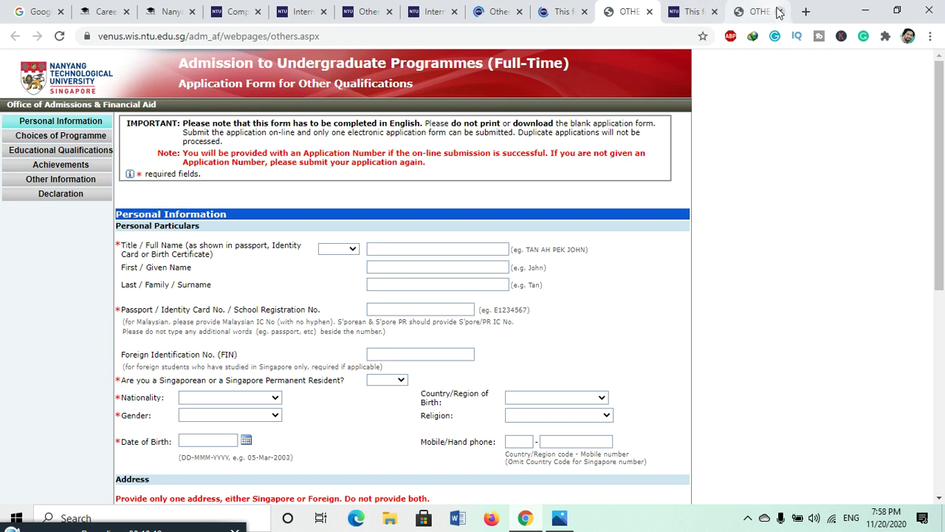
# - Close the eight leftover admissions tabs, keeping only the Other Qualifications form tab
pyautogui.click(779, 12)
pyautogui.click(779, 12)
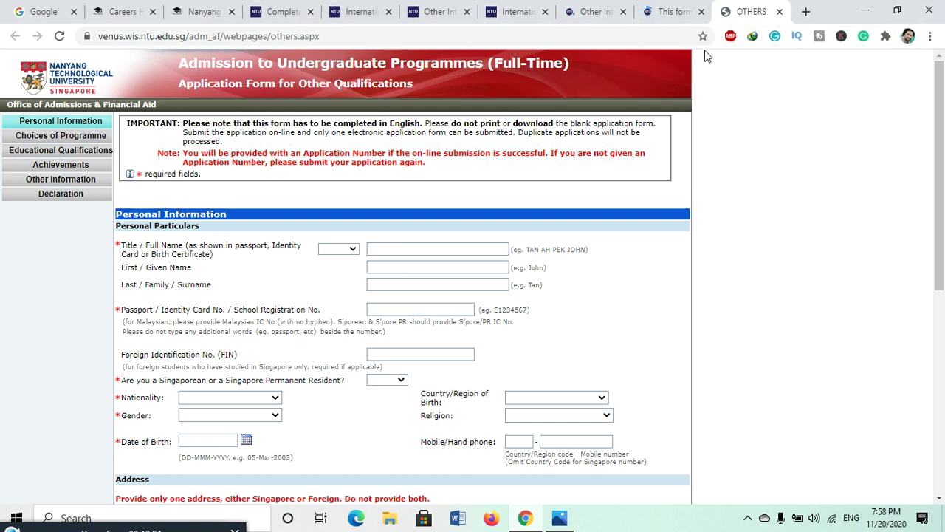
pyautogui.click(622, 12)
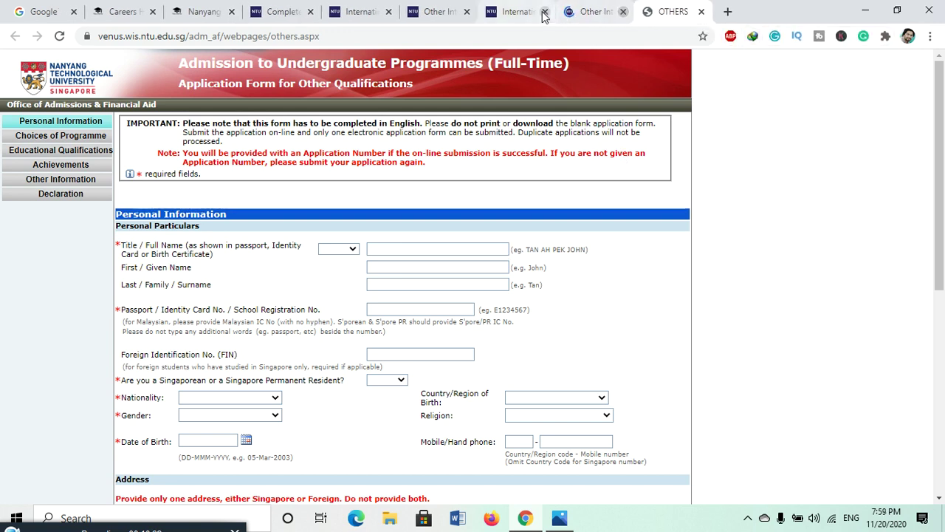
pyautogui.click(622, 12)
pyautogui.click(467, 12)
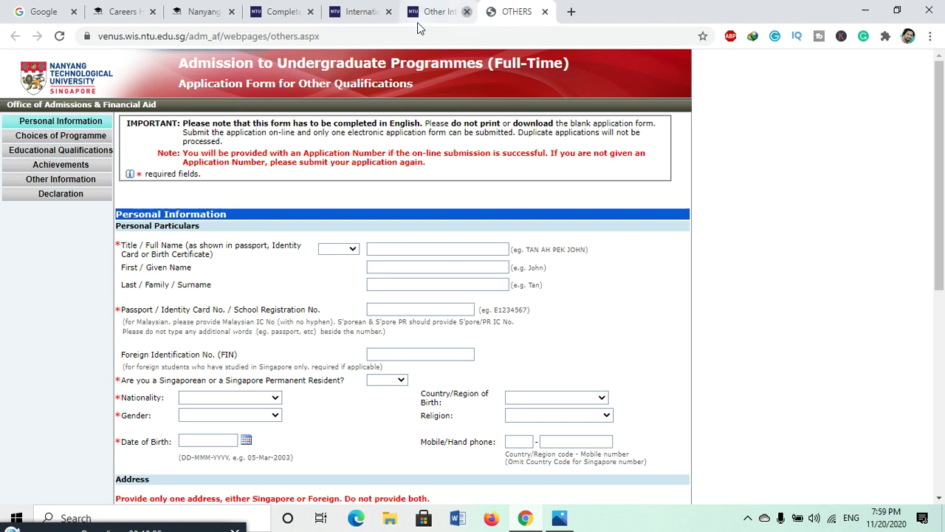
pyautogui.click(388, 12)
pyautogui.click(388, 11)
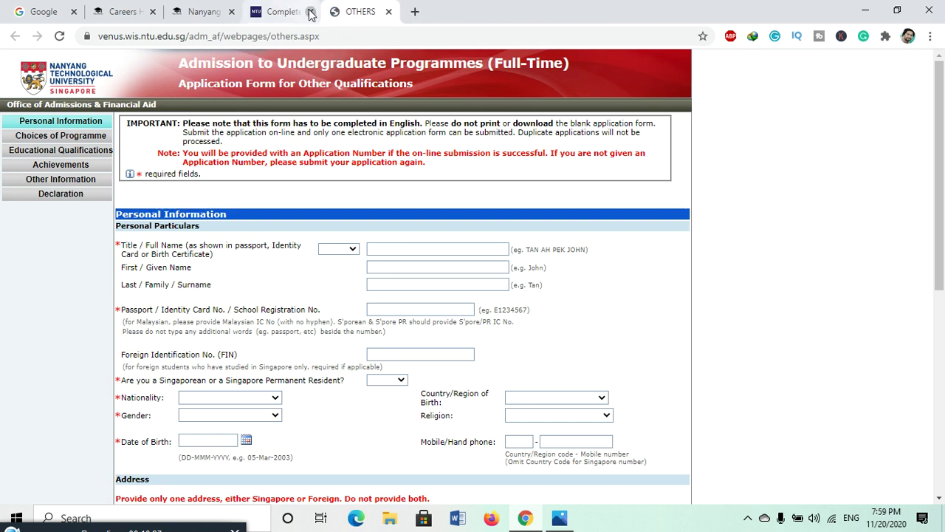
pyautogui.click(310, 12)
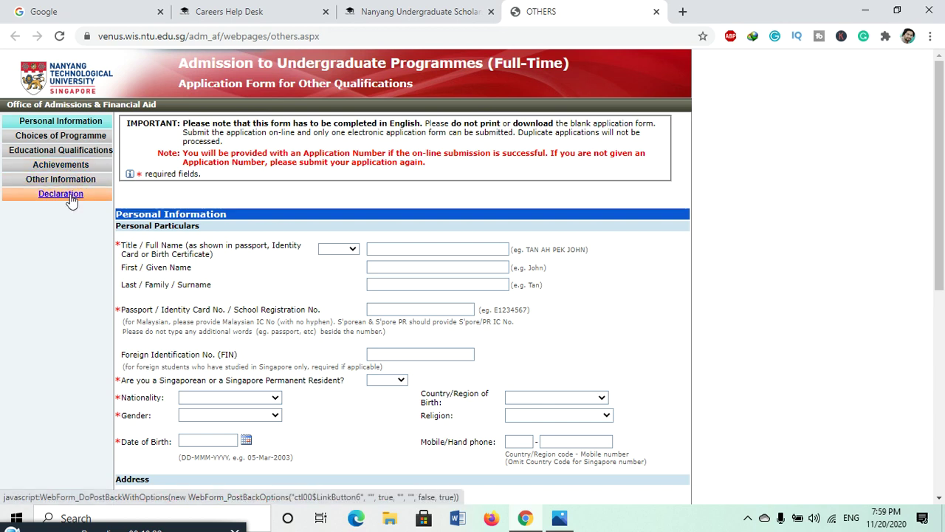
pyautogui.scroll(-5, 494, 342)
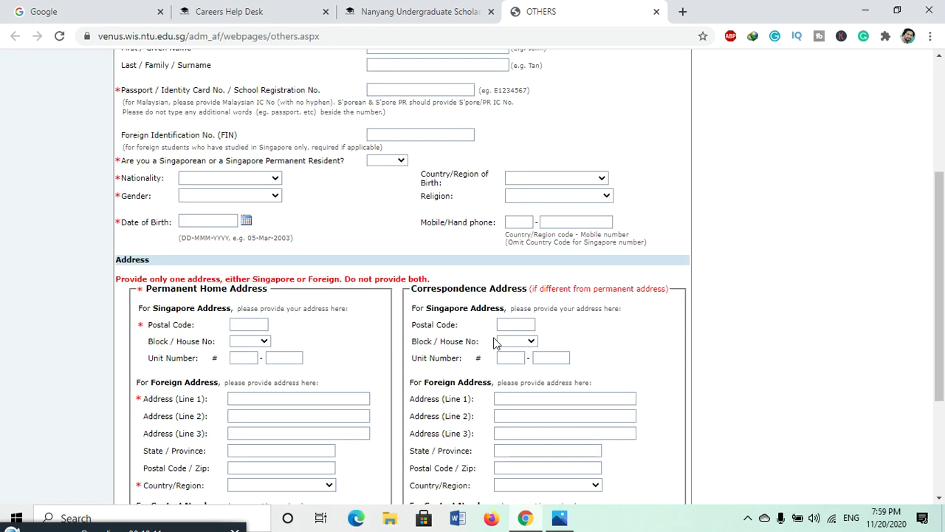
pyautogui.scroll(4, 494, 342)
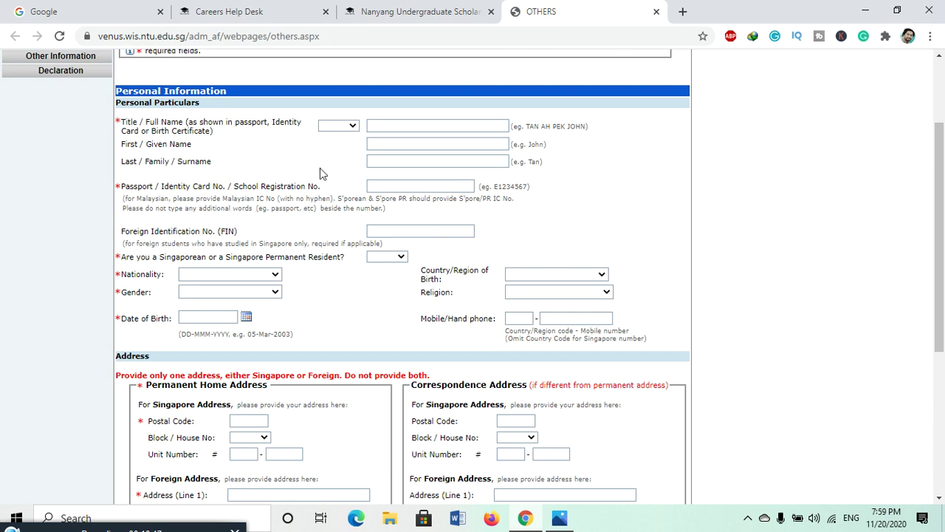
# - Set the title to Mr and fill Full, First and Last Name with placeholder 'ABC'
pyautogui.click(341, 131)
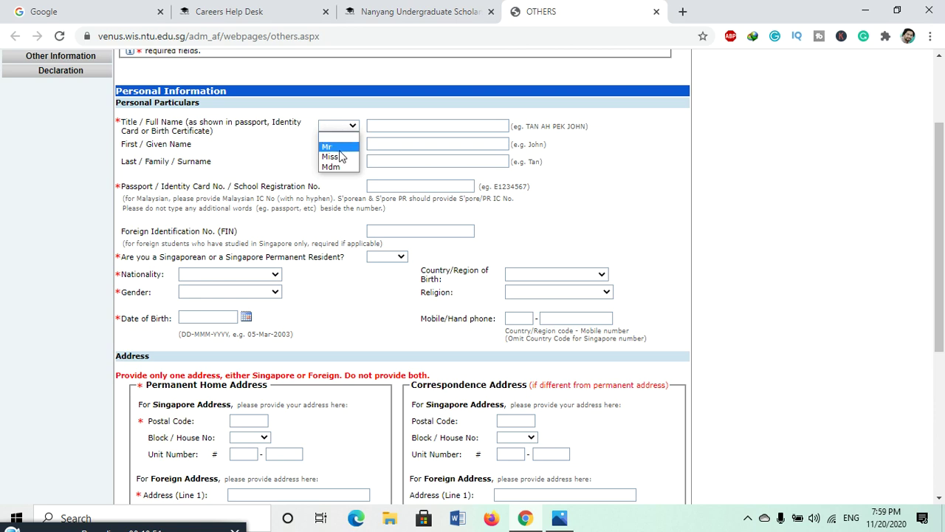
pyautogui.click(328, 147)
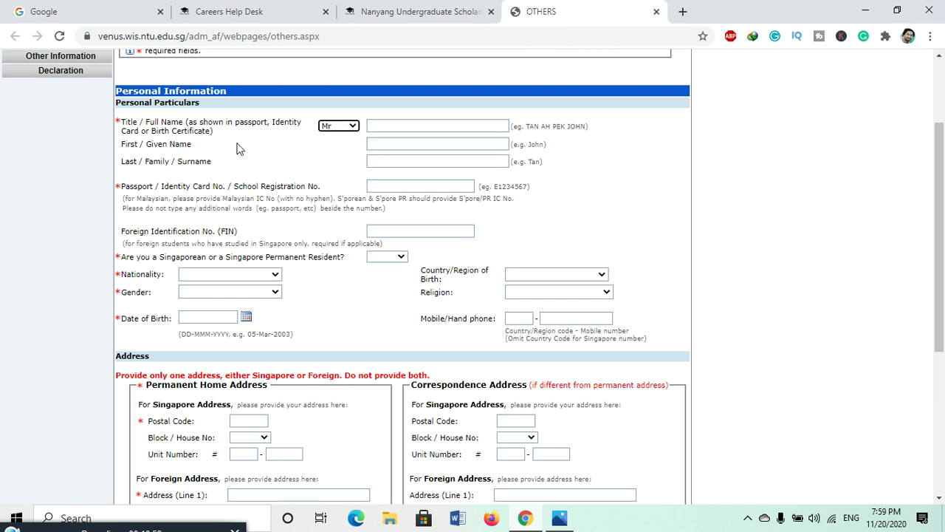
pyautogui.click(451, 122)
pyautogui.write('ABC')
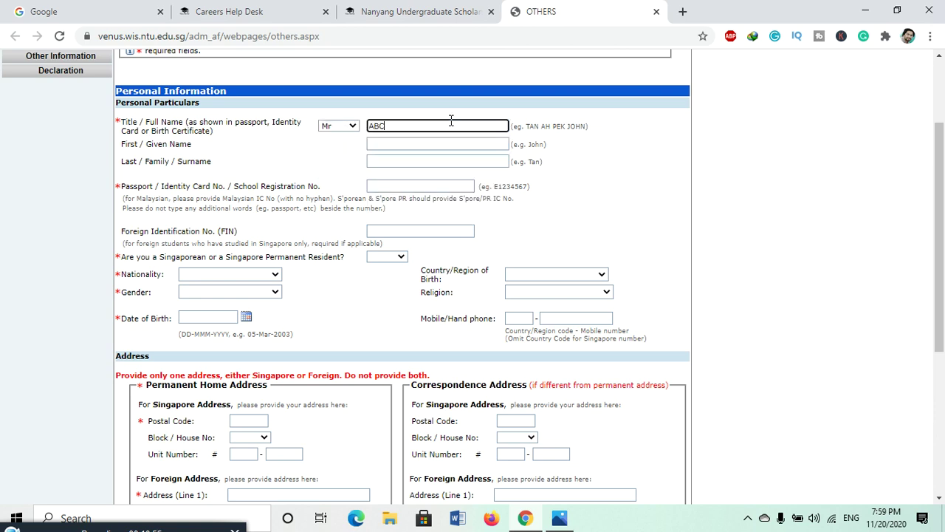
pyautogui.click(433, 147)
pyautogui.write('ABC')
pyautogui.click(417, 162)
pyautogui.write('ABC')
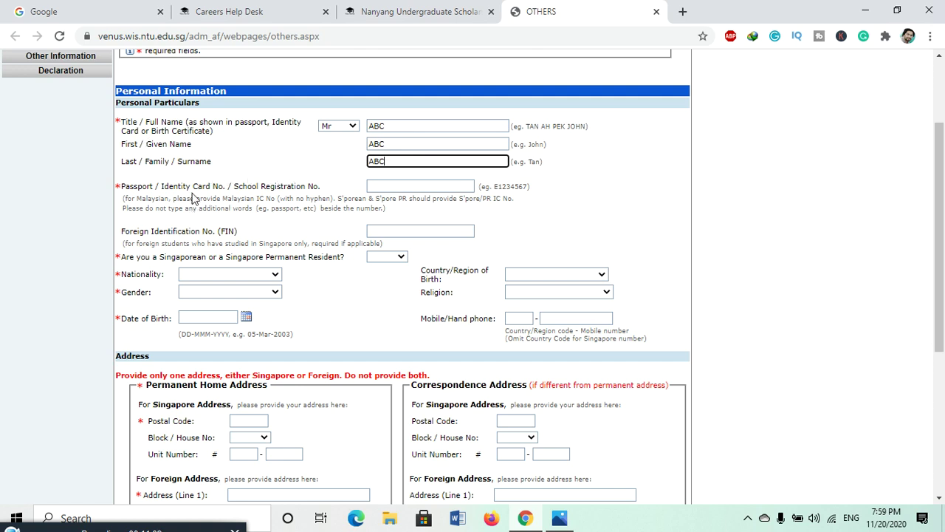
# - Enter the applicant's passport number and answer the Singaporean or PR status question
pyautogui.click(427, 187)
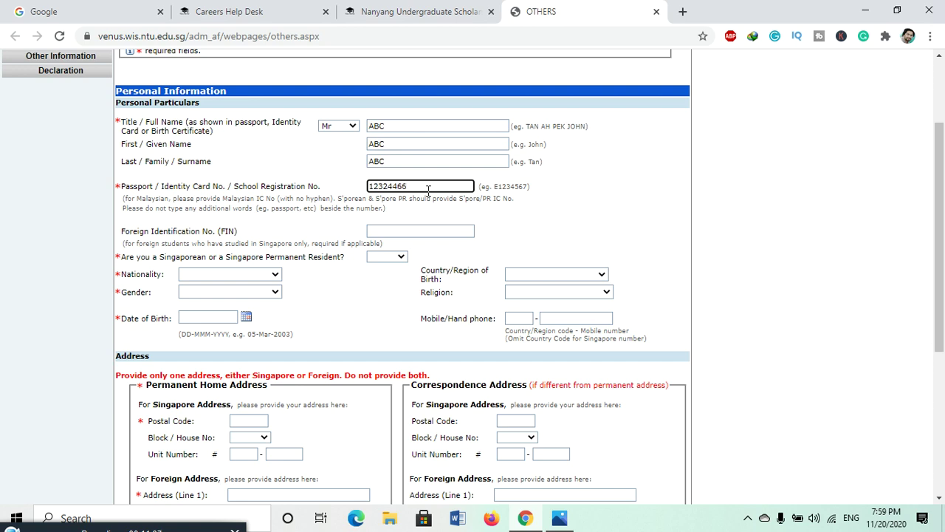
pyautogui.click(370, 186)
pyautogui.write('E')
pyautogui.scroll(-1, 371, 189)
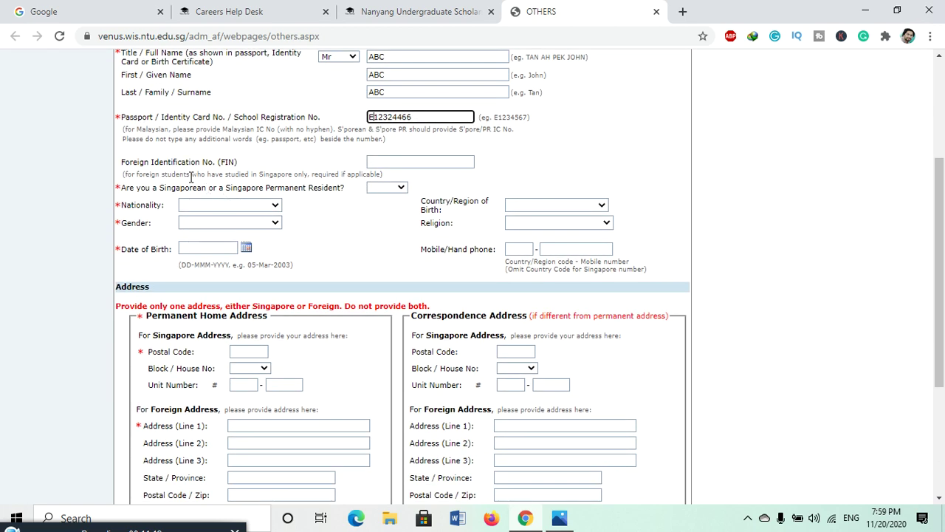
pyautogui.click(384, 189)
pyautogui.click(386, 207)
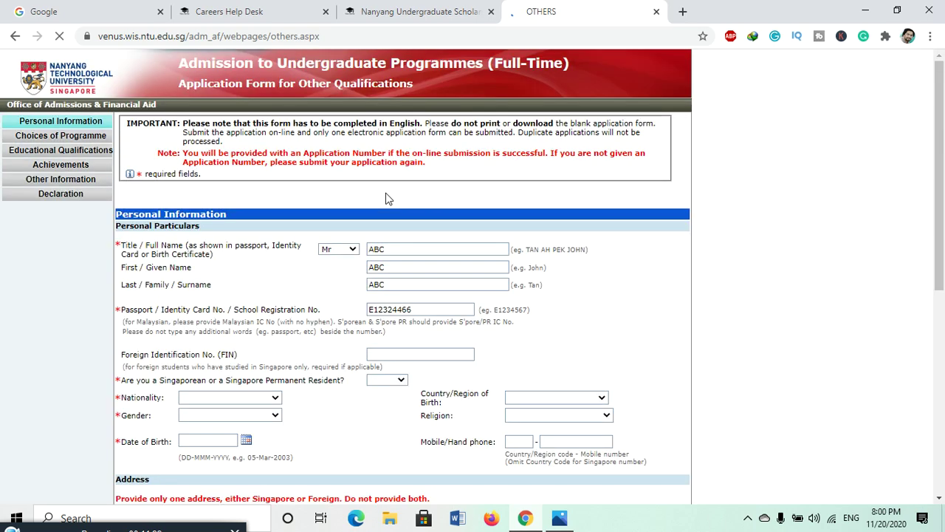
# - Answer No to Singaporean/PR status, set nationality to Pakistani and gender to Male
pyautogui.scroll(1, 385, 198)
pyautogui.click(398, 259)
pyautogui.click(383, 278)
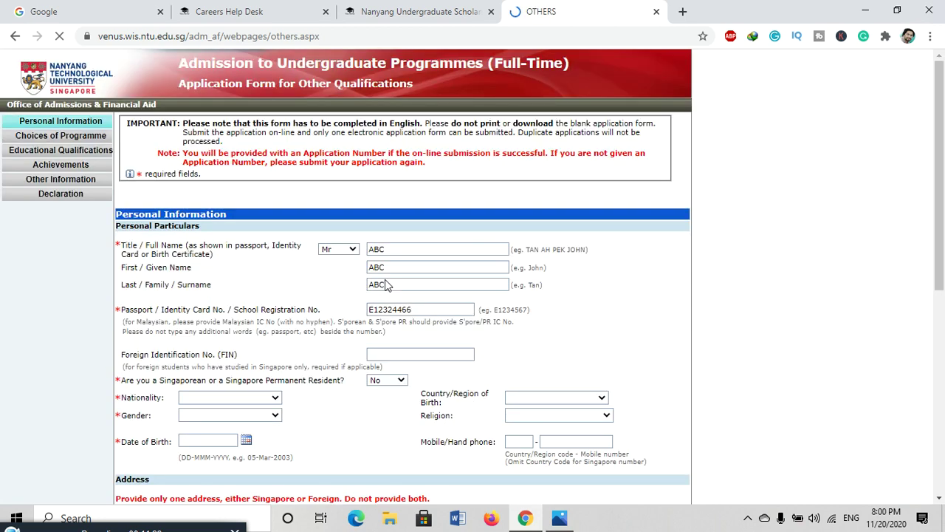
pyautogui.click(259, 260)
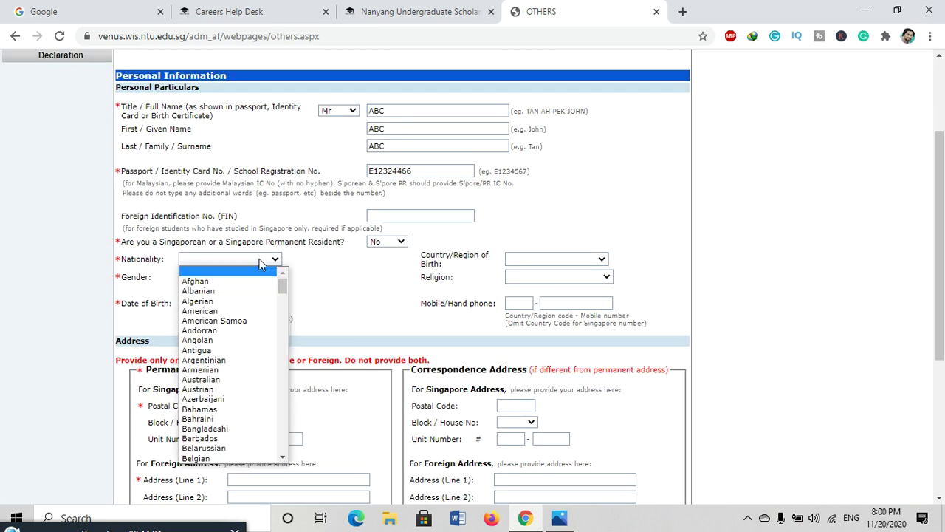
pyautogui.press('p')
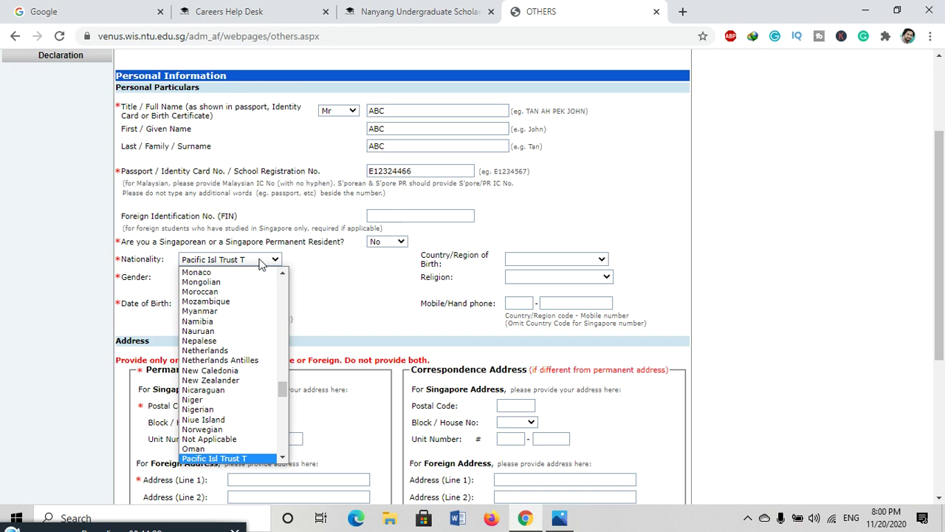
pyautogui.press('Down')
pyautogui.press('Return')
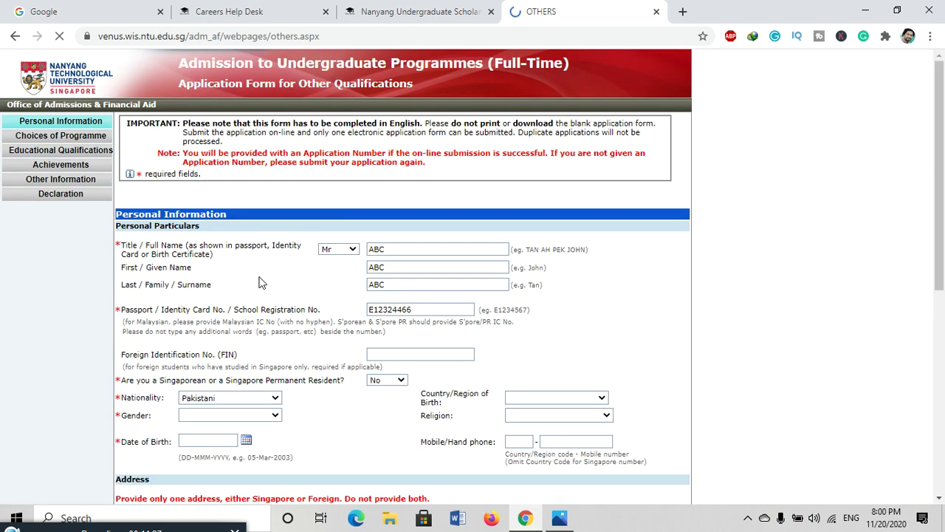
pyautogui.click(260, 279)
pyautogui.click(190, 297)
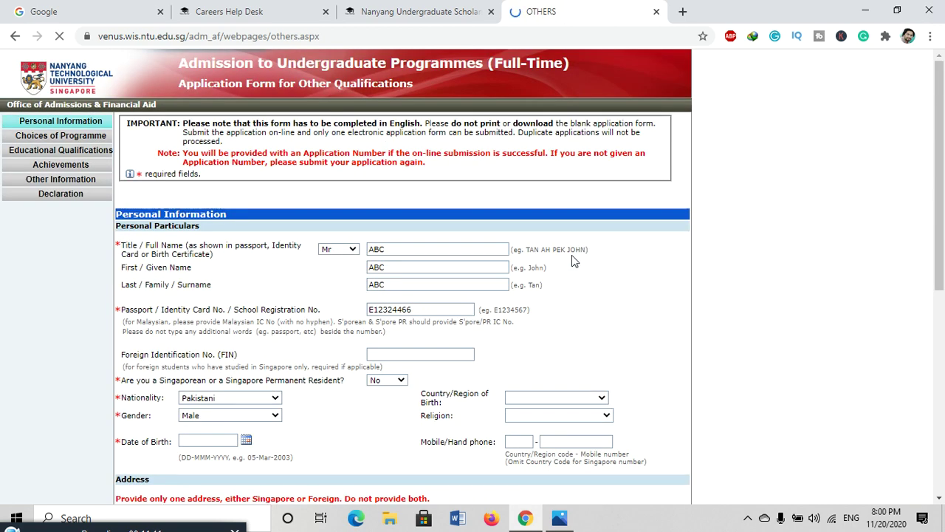
# - Choose Pakistan as country of birth and Muslim as religion
pyautogui.click(574, 260)
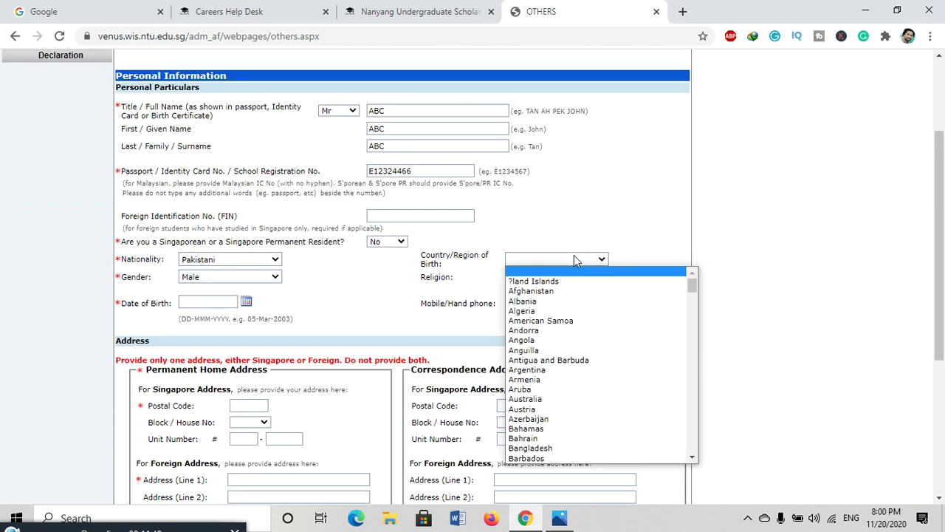
pyautogui.press('p')
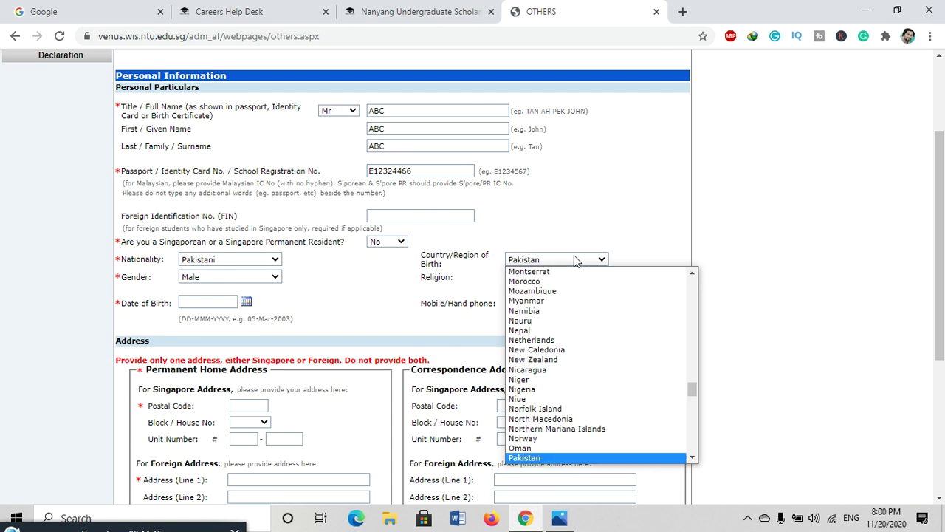
pyautogui.press('Return')
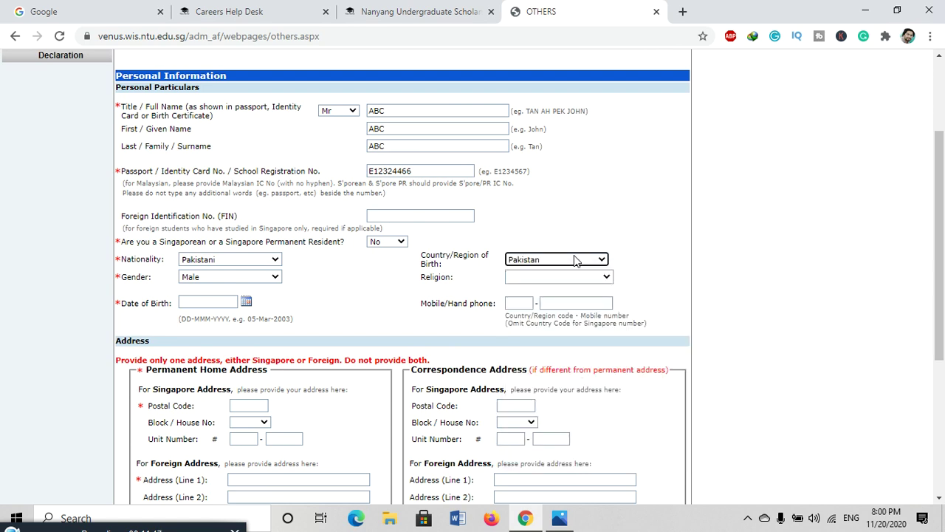
pyautogui.click(583, 279)
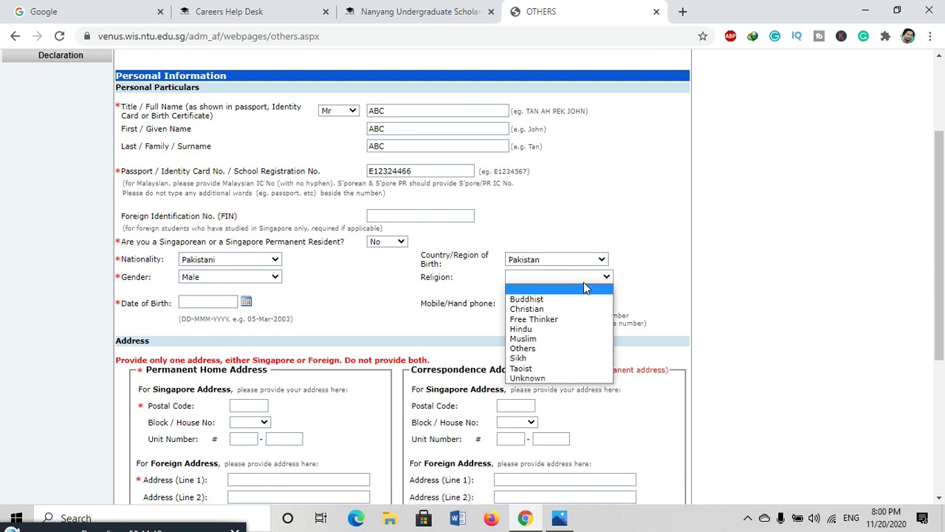
pyautogui.click(543, 340)
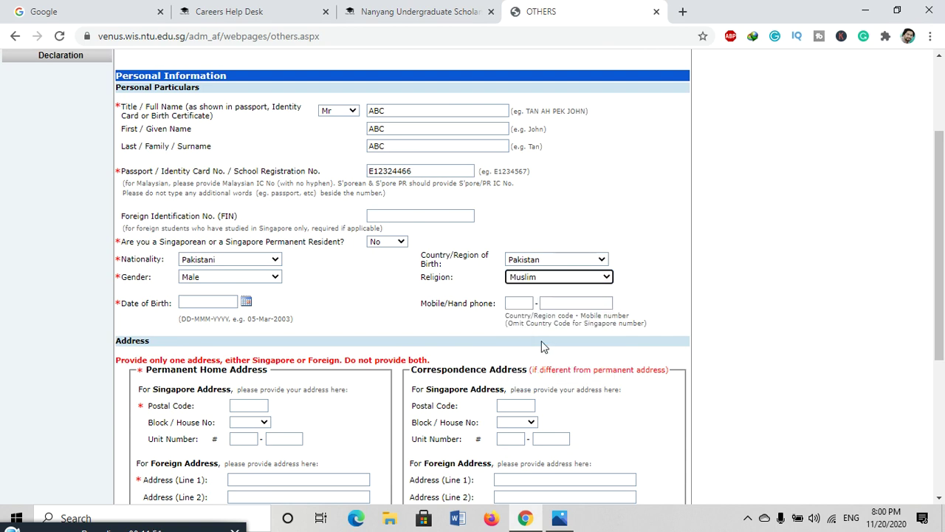
pyautogui.scroll(-1, 353, 330)
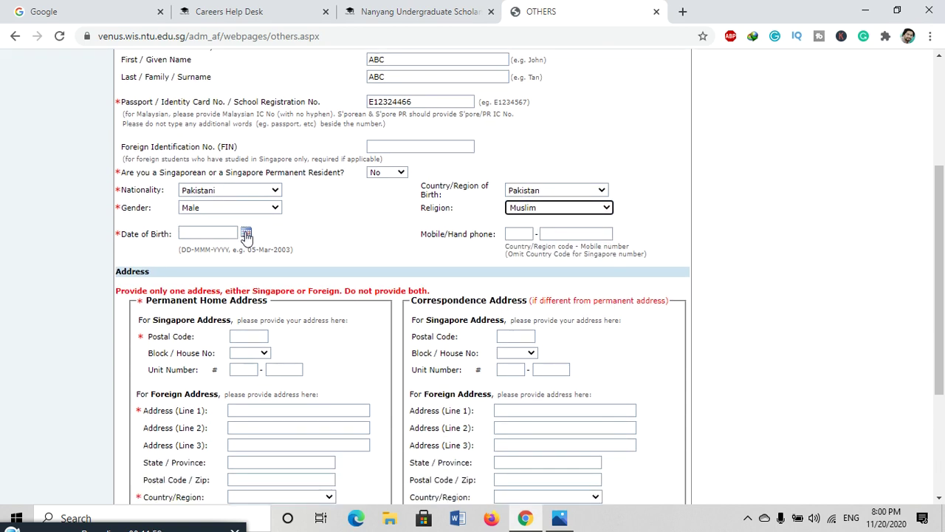
# - Pick 3 November 2020 in the Date of Birth calendar picker
pyautogui.click(247, 234)
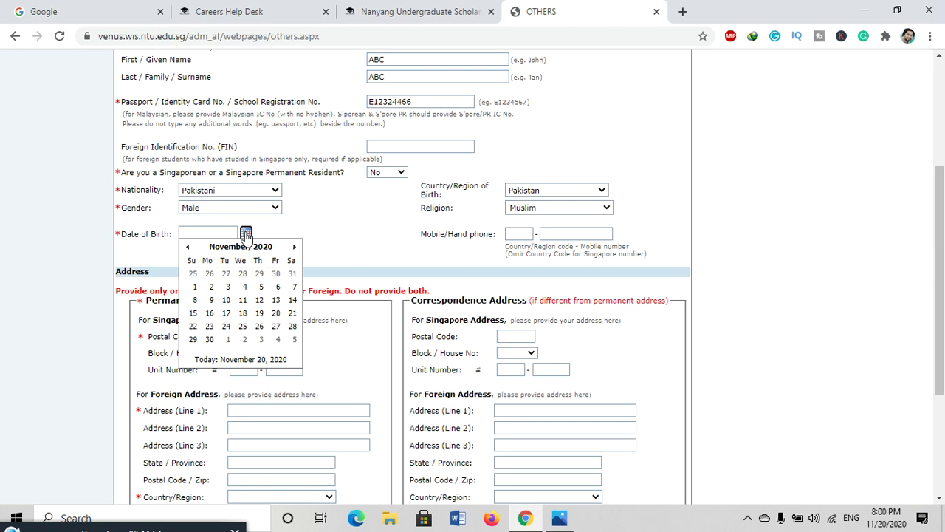
pyautogui.click(228, 287)
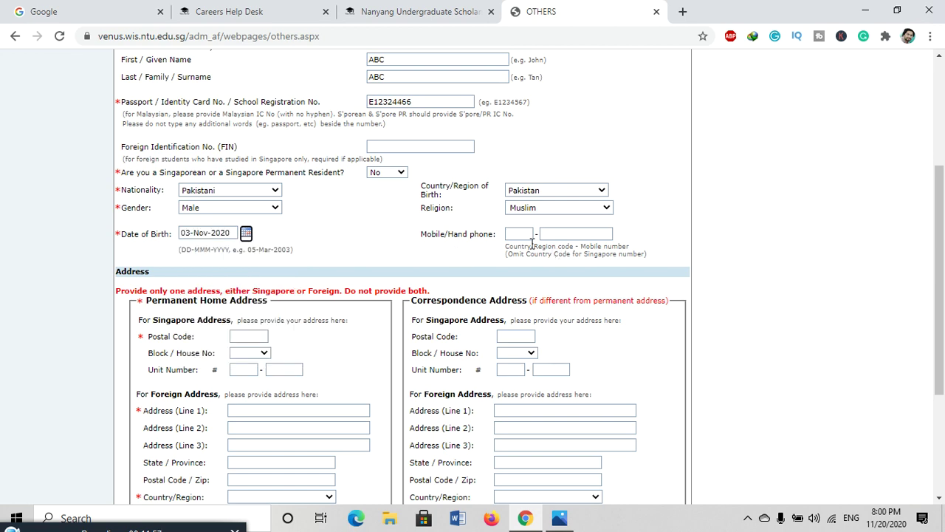
pyautogui.scroll(-1, 524, 234)
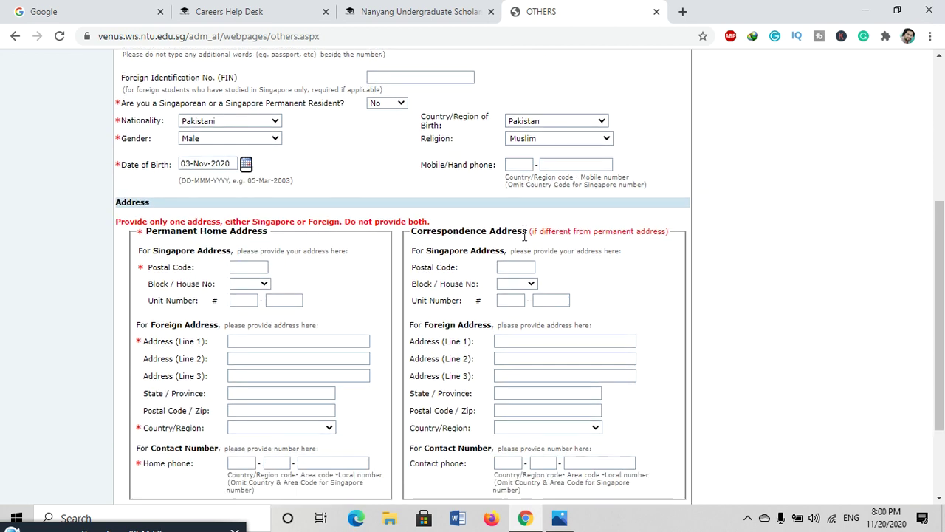
pyautogui.scroll(-1, 255, 264)
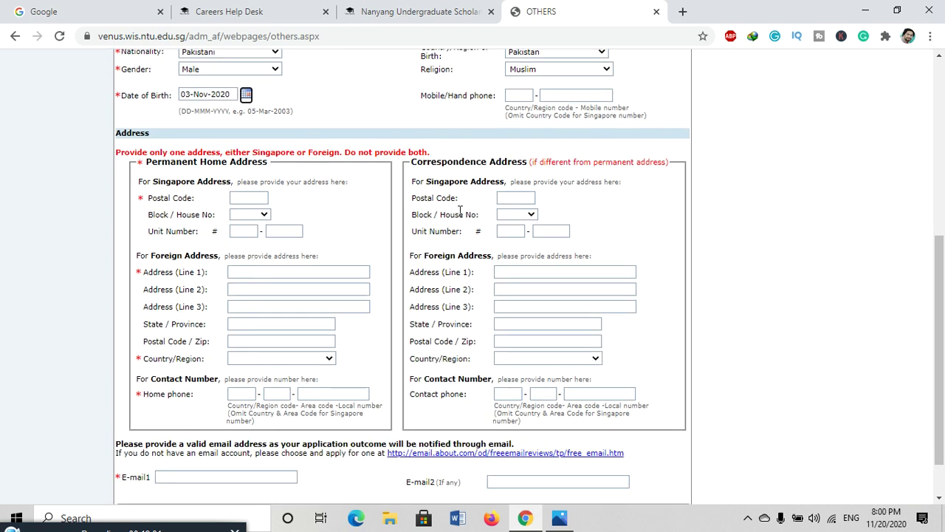
pyautogui.scroll(-1, 461, 212)
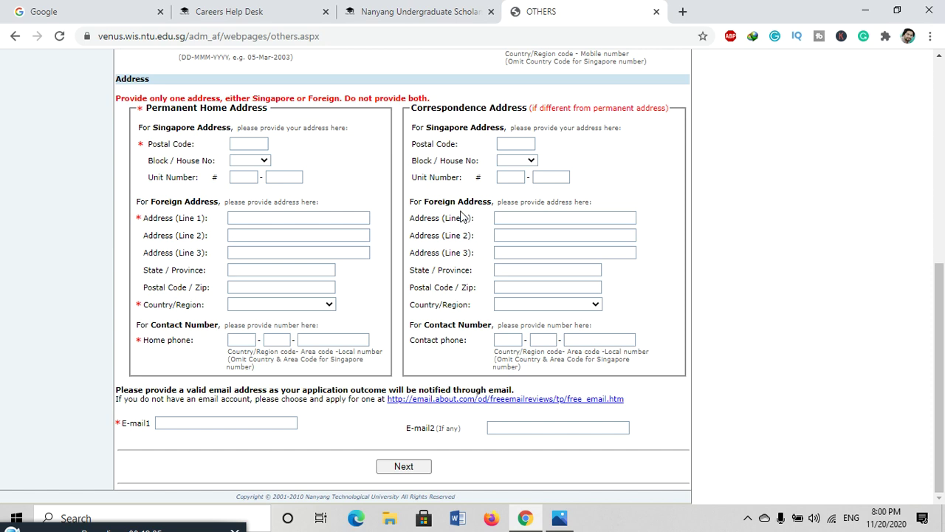
# - Enter postal code 24 and unit number 12 in the address section
pyautogui.click(253, 144)
pyautogui.write('24')
pyautogui.click(264, 161)
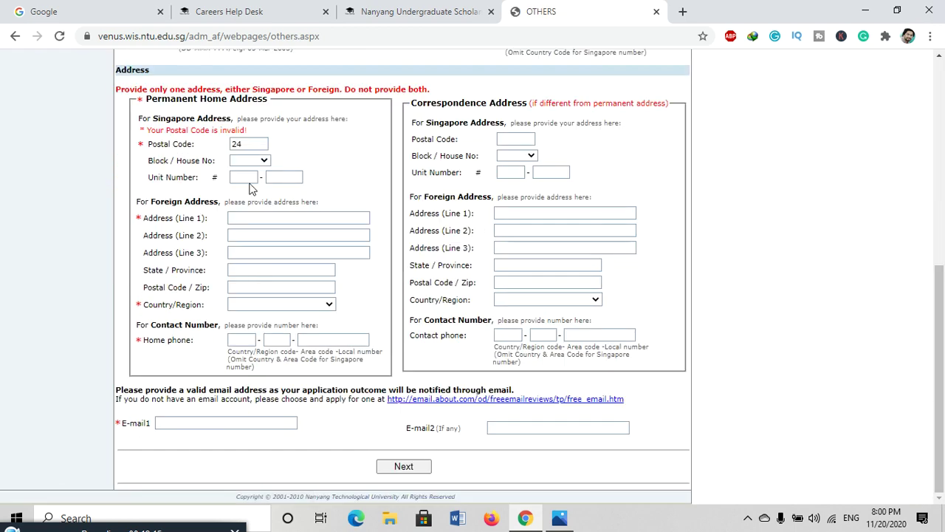
pyautogui.click(260, 162)
pyautogui.click(261, 160)
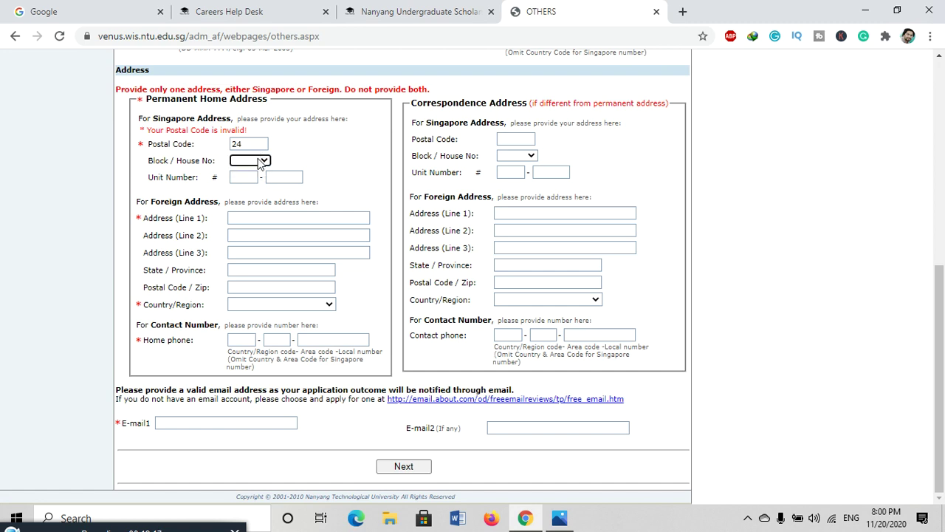
pyautogui.click(246, 178)
pyautogui.write('12')
pyautogui.click(295, 181)
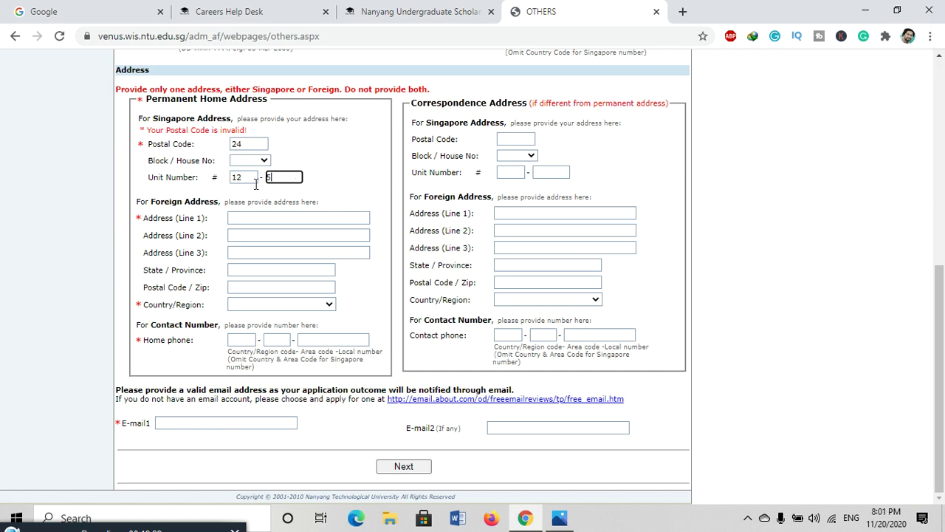
# - Fill the first foreign address line and set the home address country to Pakistan
pyautogui.click(243, 220)
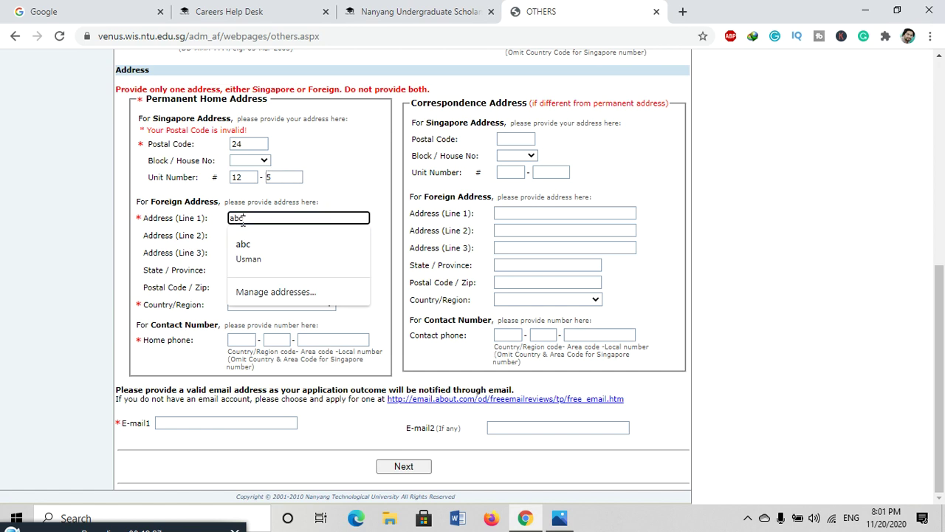
pyautogui.doubleClick(242, 220)
pyautogui.click(353, 192)
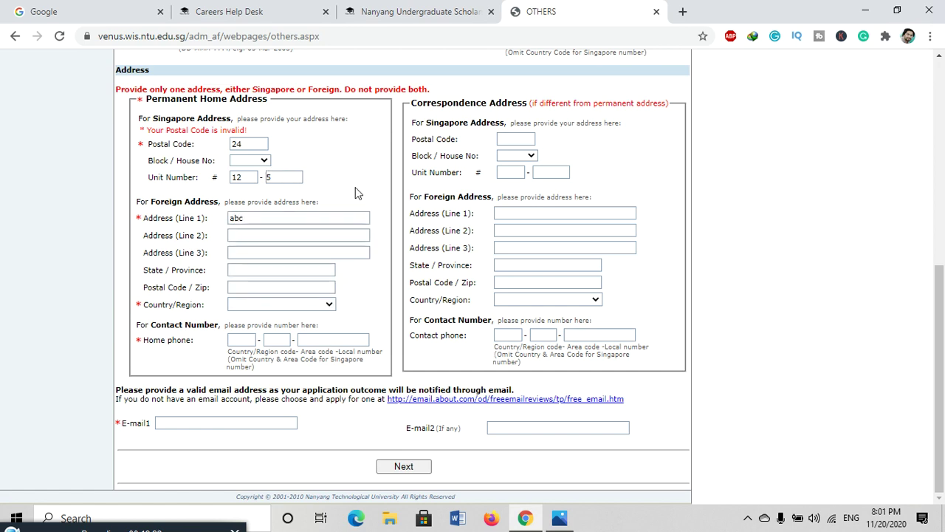
pyautogui.click(286, 304)
pyautogui.press('p')
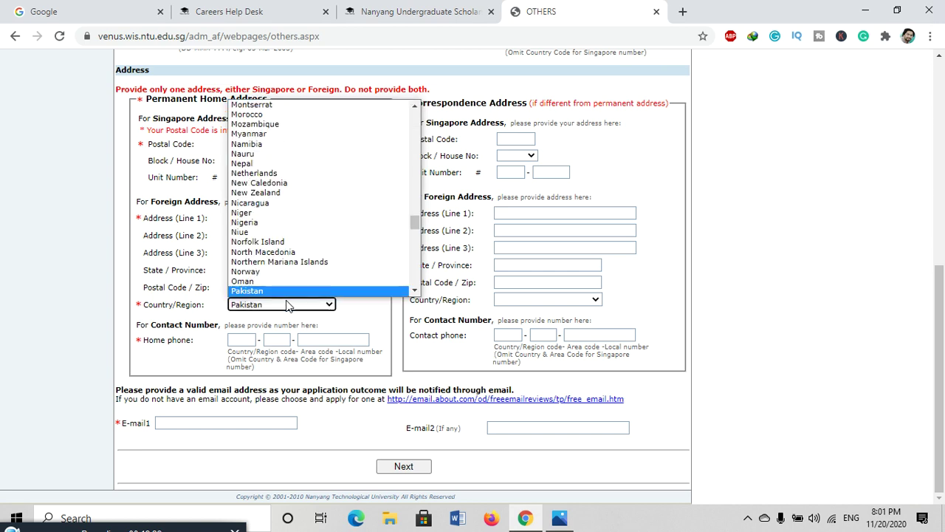
pyautogui.click(287, 304)
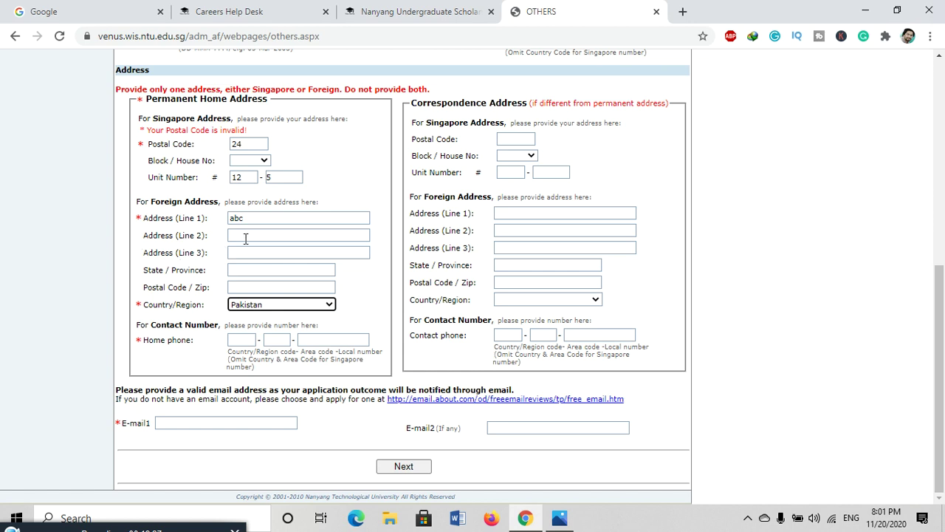
# - Enter the home phone number parts and the primary e-mail address
pyautogui.click(251, 339)
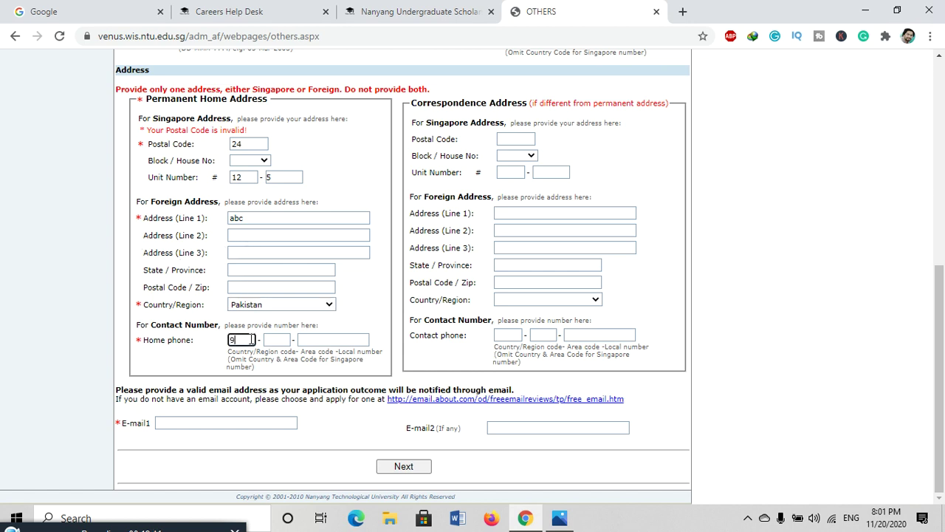
pyautogui.write('92')
pyautogui.click(286, 340)
pyautogui.write('333')
pyautogui.click(316, 340)
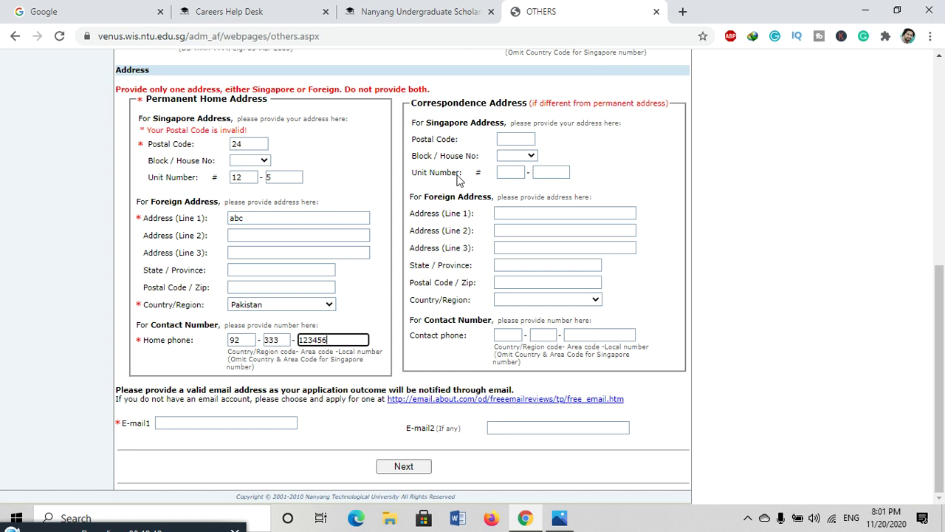
pyautogui.click(185, 424)
pyautogui.write('abc@')
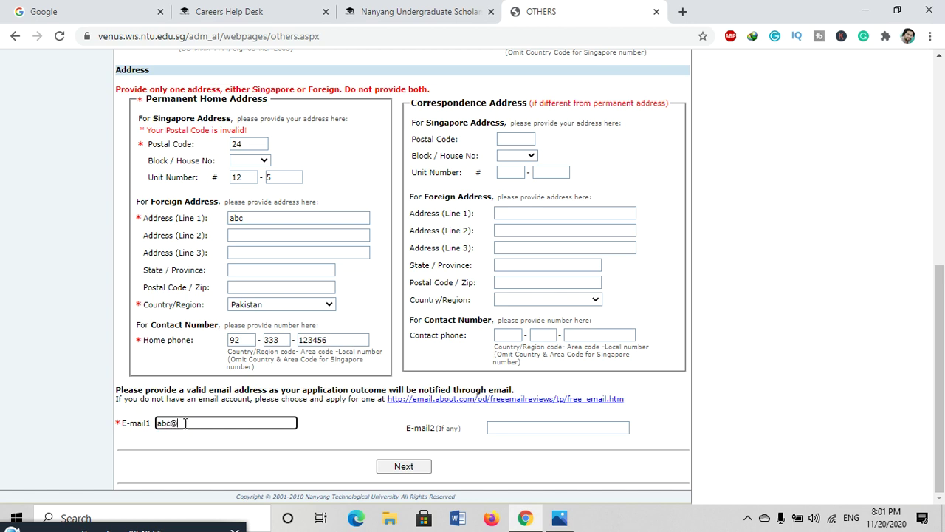
pyautogui.write('gamil.com')
pyautogui.scroll(4, 281, 449)
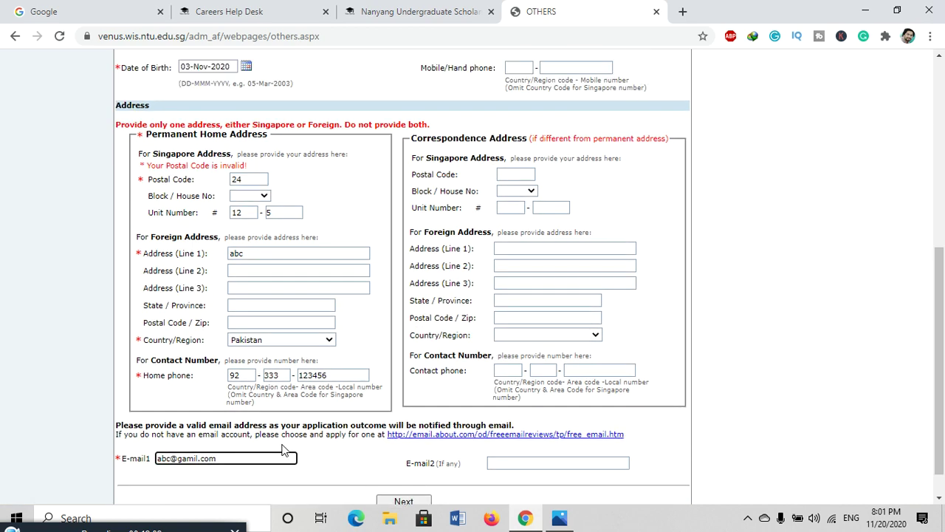
pyautogui.scroll(1, 282, 449)
pyautogui.scroll(-5, 406, 449)
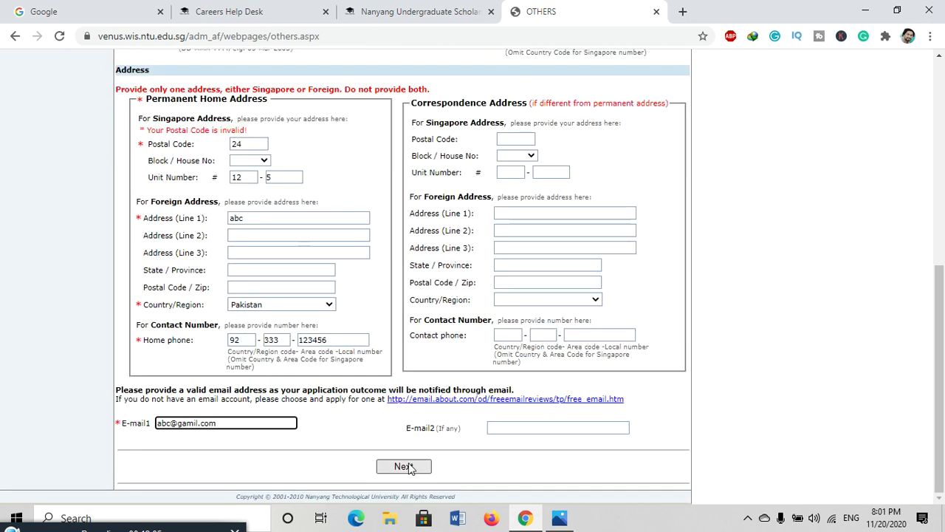
# - After the minimum-age warning, change the date of birth to 01-Jan-1995 via the year view
pyautogui.click(408, 469)
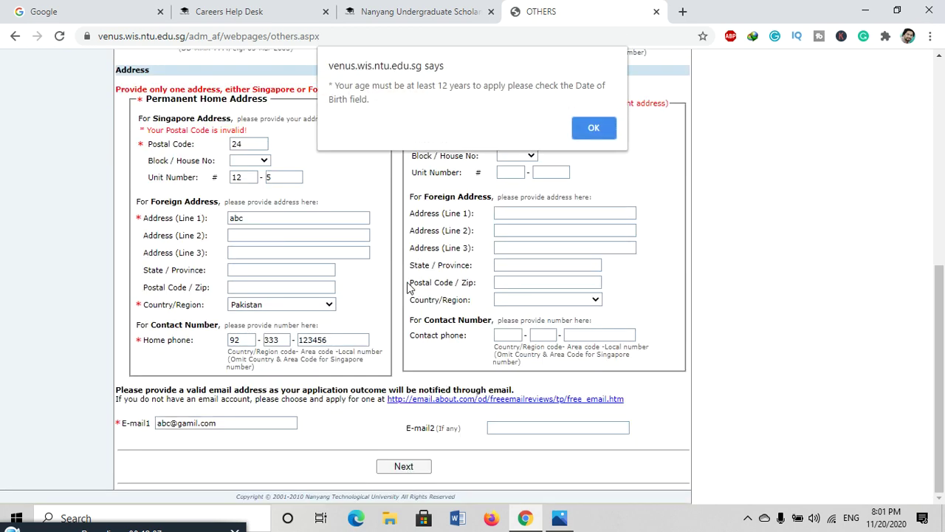
pyautogui.click(588, 126)
pyautogui.click(246, 276)
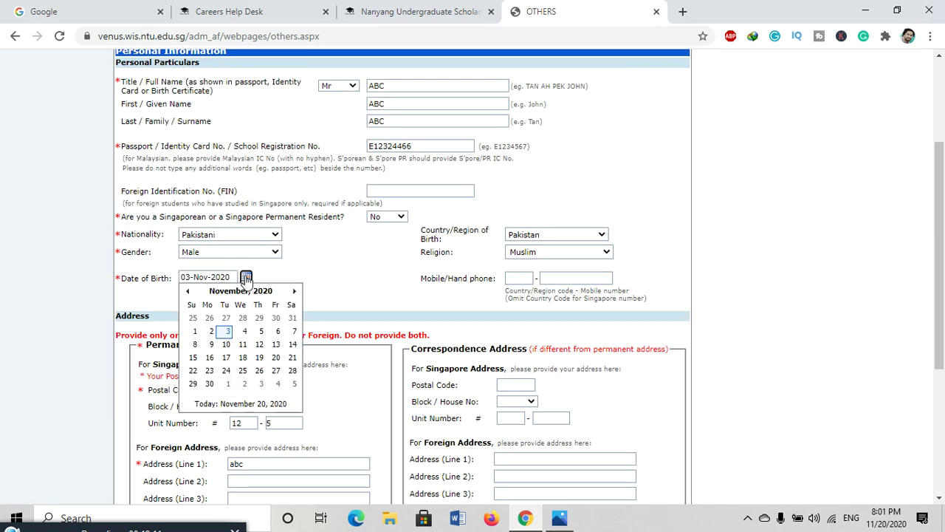
pyautogui.click(266, 296)
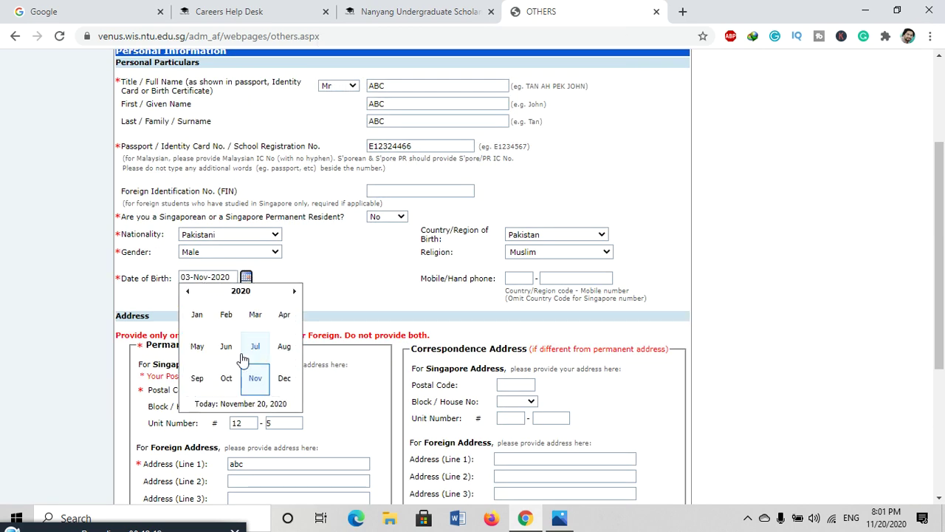
pyautogui.click(243, 293)
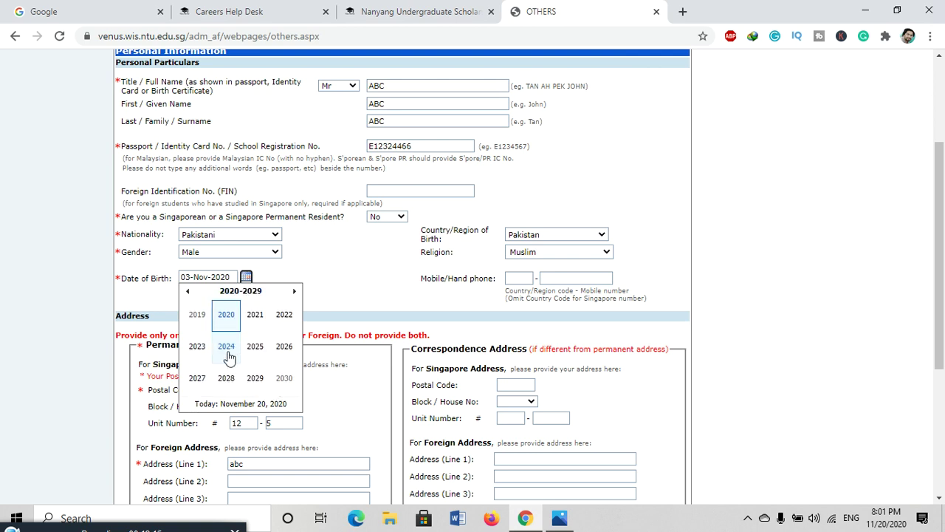
pyautogui.click(190, 295)
pyautogui.click(189, 294)
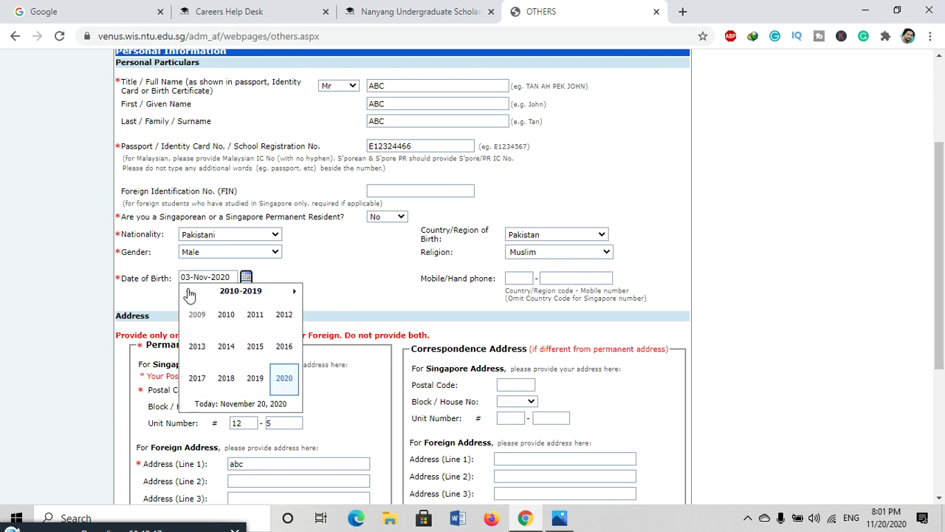
pyautogui.click(190, 295)
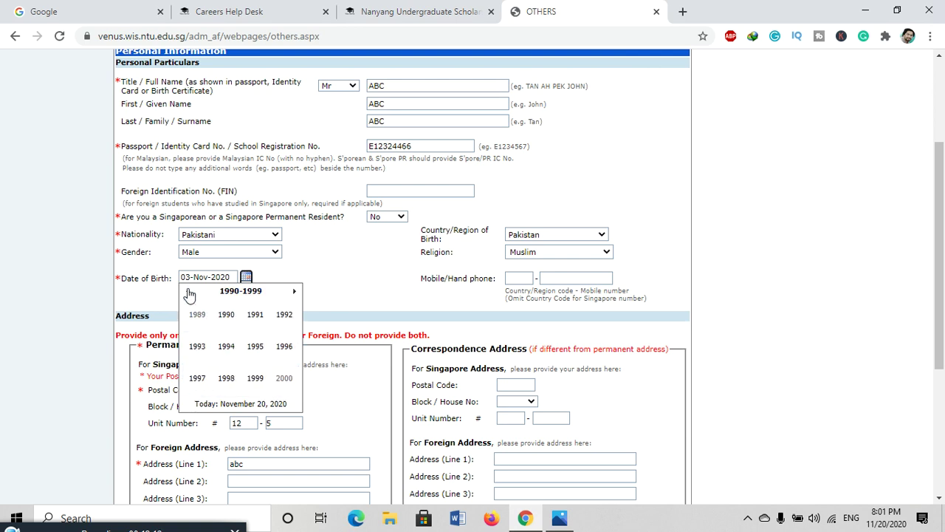
pyautogui.click(254, 346)
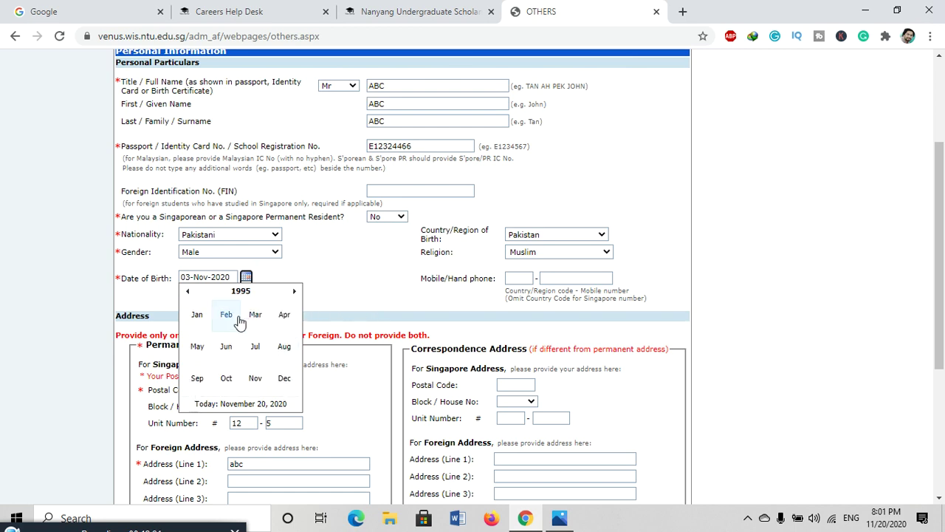
pyautogui.click(197, 315)
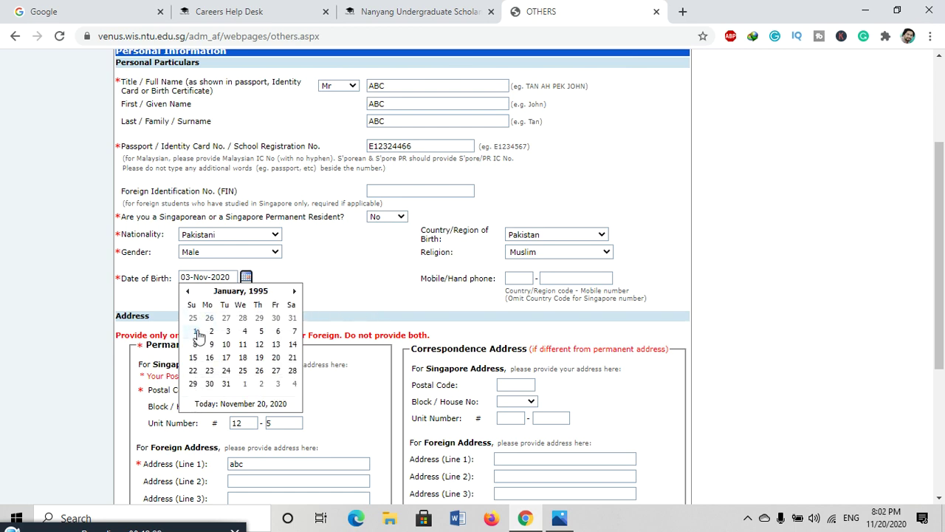
pyautogui.click(196, 331)
pyautogui.scroll(-1, 394, 325)
pyautogui.scroll(-3, 394, 325)
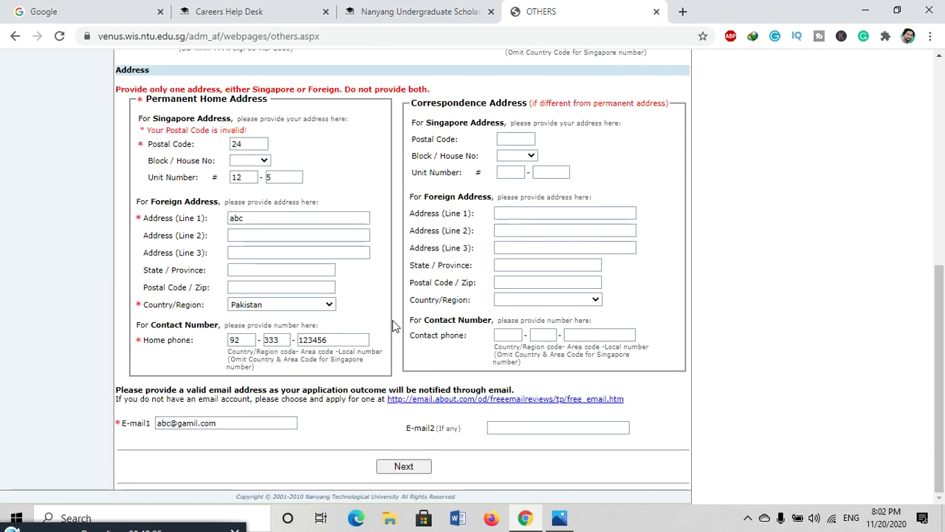
# - Dismiss the invalid postal code warning, erase postal code 24, and continue to Choice of Programme
pyautogui.click(399, 466)
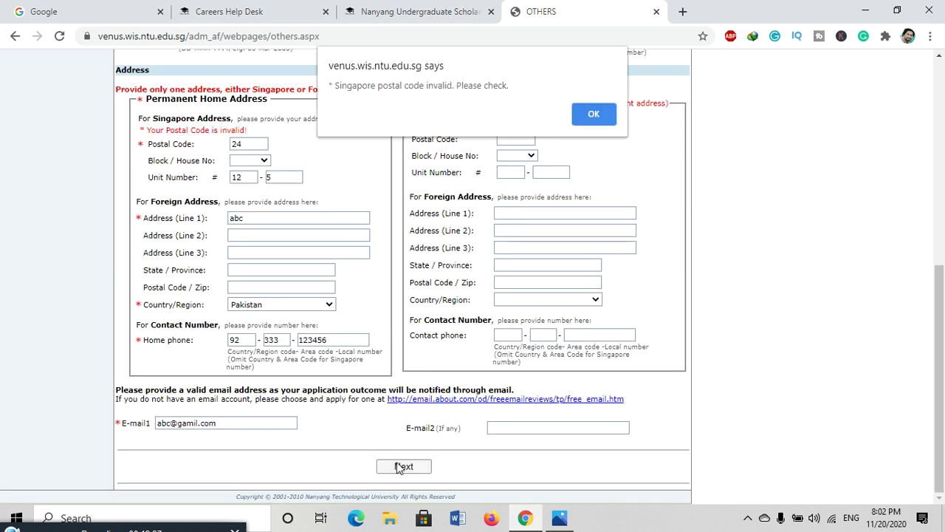
pyautogui.click(593, 115)
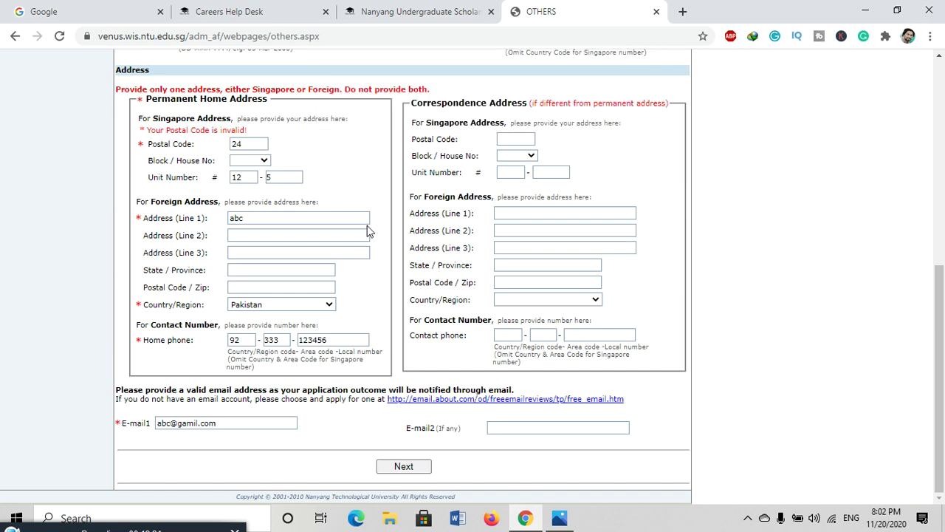
pyautogui.scroll(1, 369, 231)
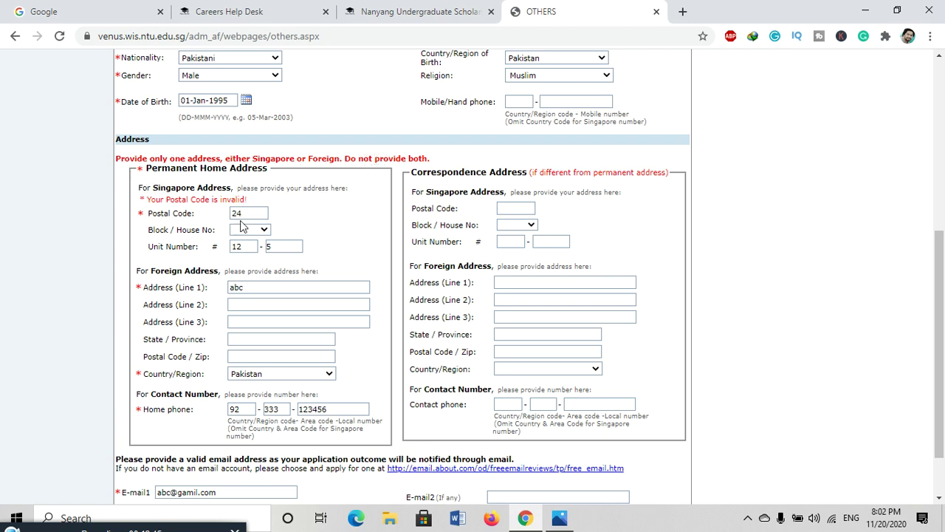
pyautogui.click(254, 215)
pyautogui.doubleClick(252, 252)
pyautogui.press('BackSpace')
pyautogui.press('Return')
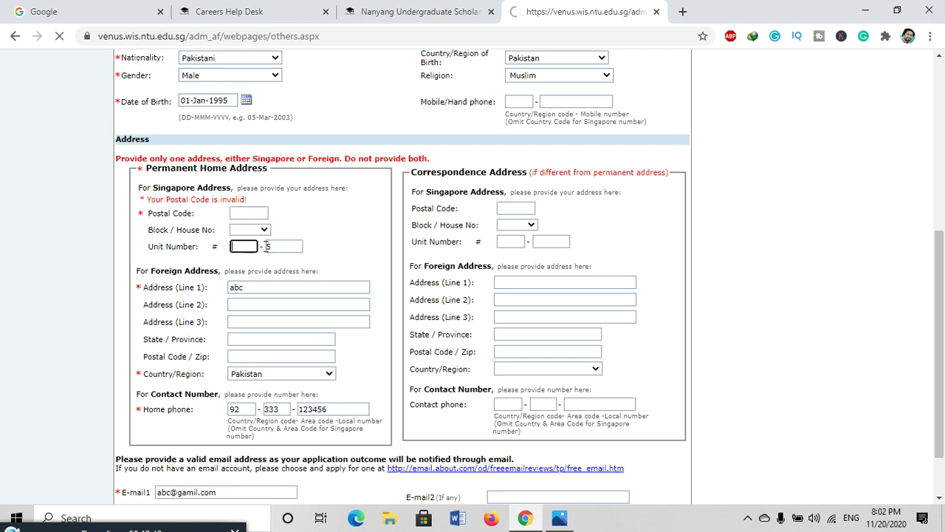
pyautogui.scroll(-5, 276, 240)
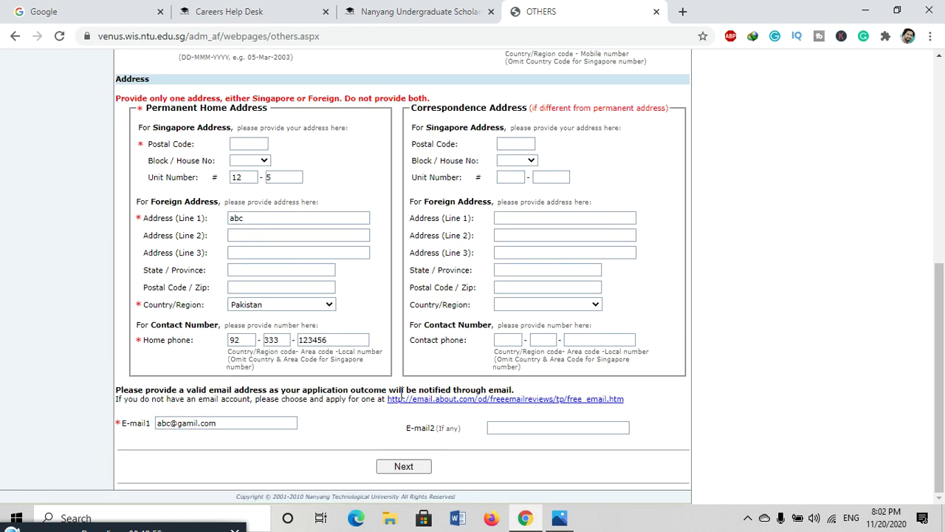
pyautogui.click(402, 467)
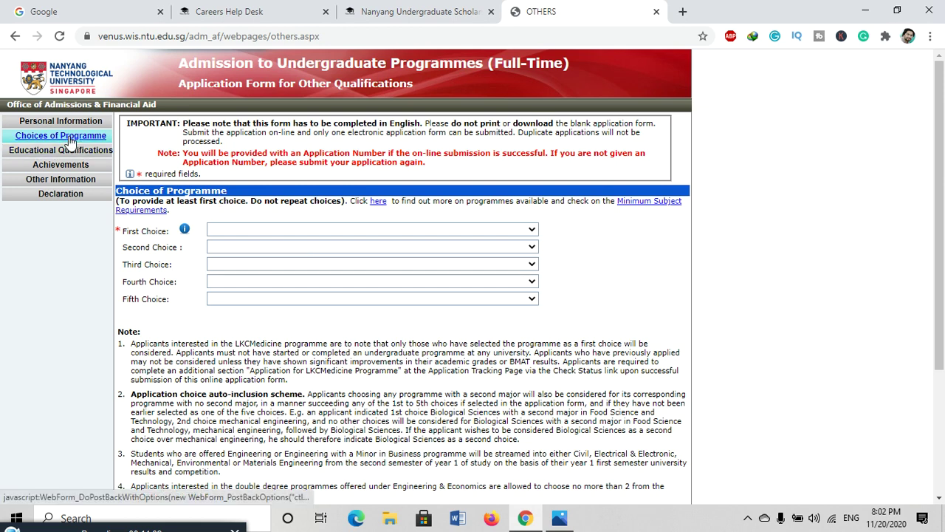
# - Choose Computer Engineering & Economics (Double Degree) first and Accountancy with a Minor in International Trading second
pyautogui.click(519, 232)
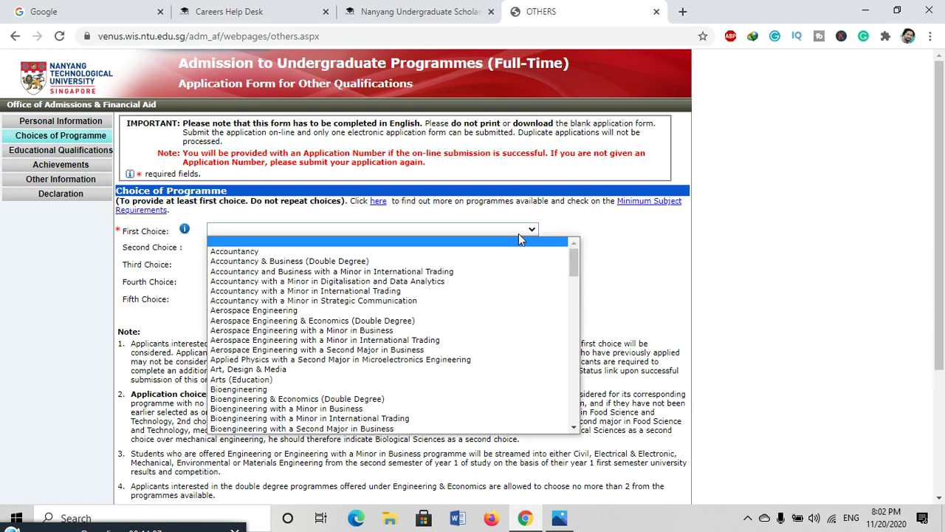
pyautogui.scroll(-4, 327, 300)
pyautogui.scroll(4, 325, 299)
pyautogui.scroll(-15, 324, 299)
pyautogui.scroll(15, 326, 299)
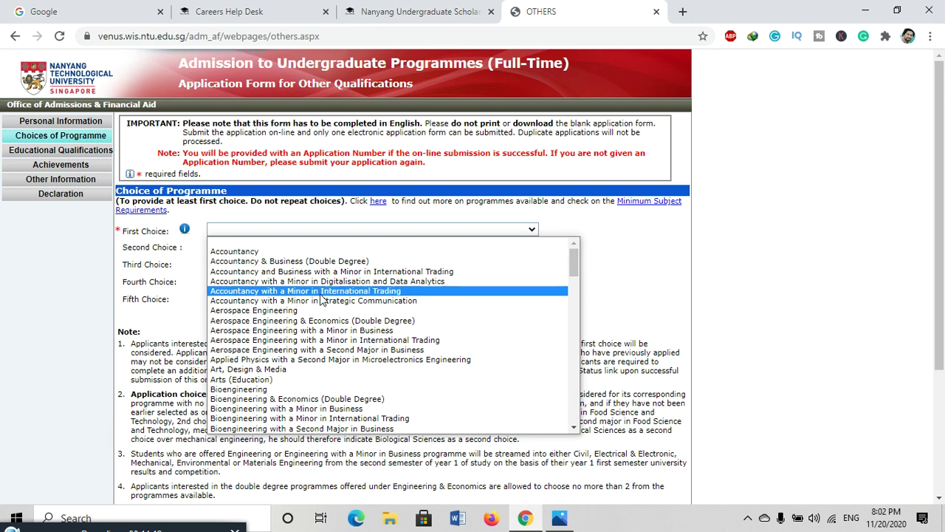
pyautogui.scroll(-4, 304, 358)
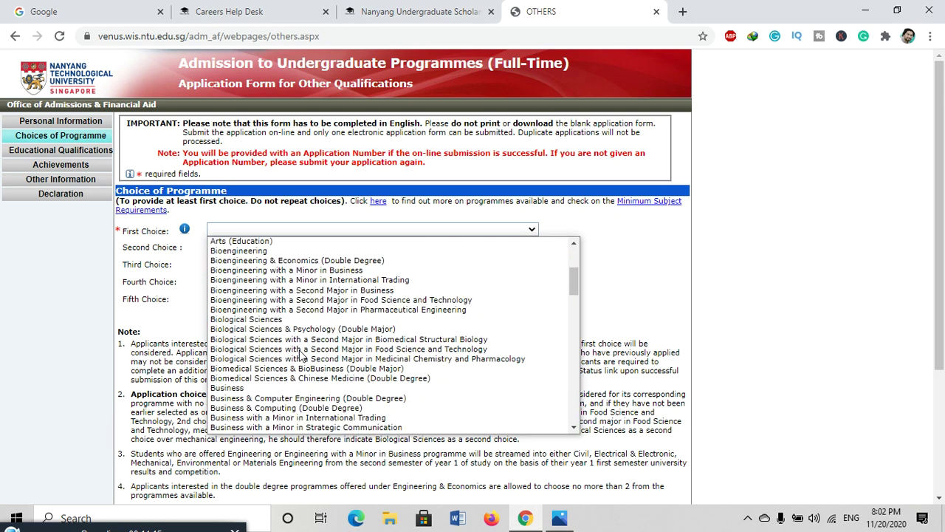
pyautogui.scroll(-5, 302, 357)
pyautogui.scroll(-20, 301, 355)
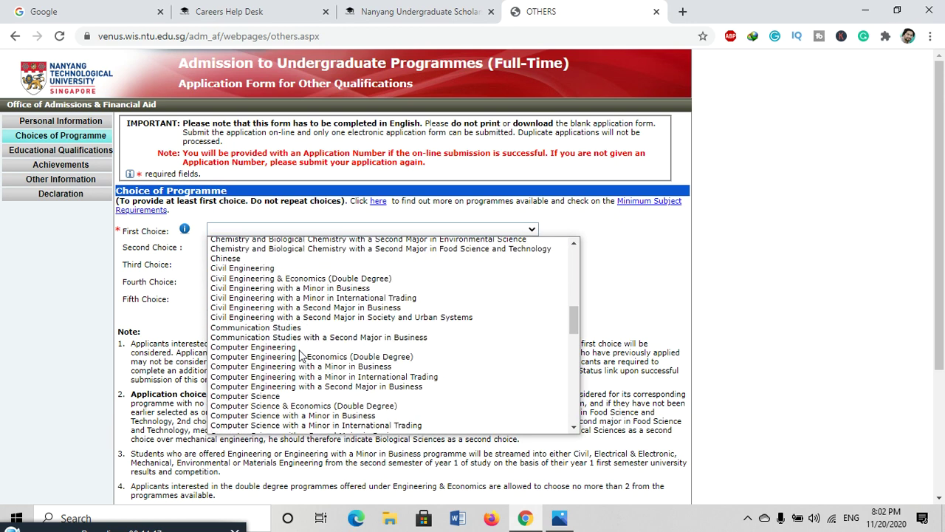
pyautogui.scroll(15, 299, 356)
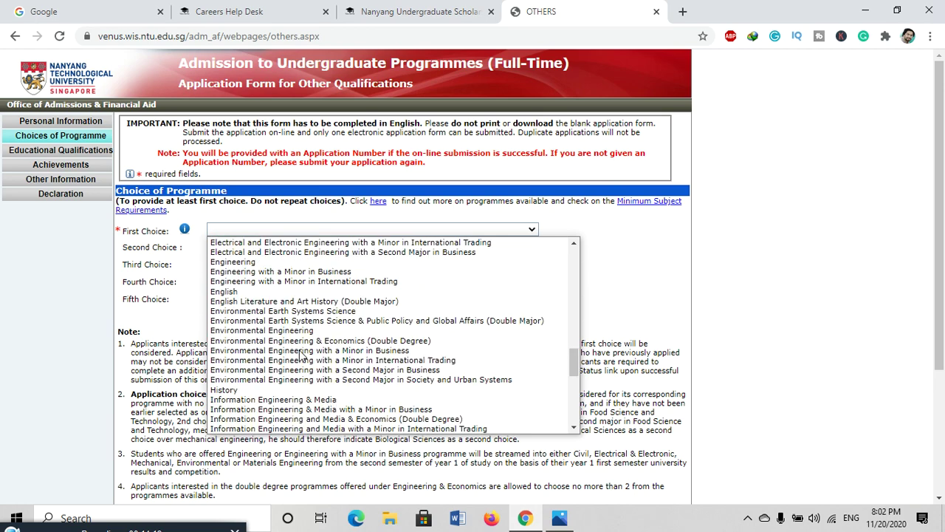
pyautogui.click(347, 280)
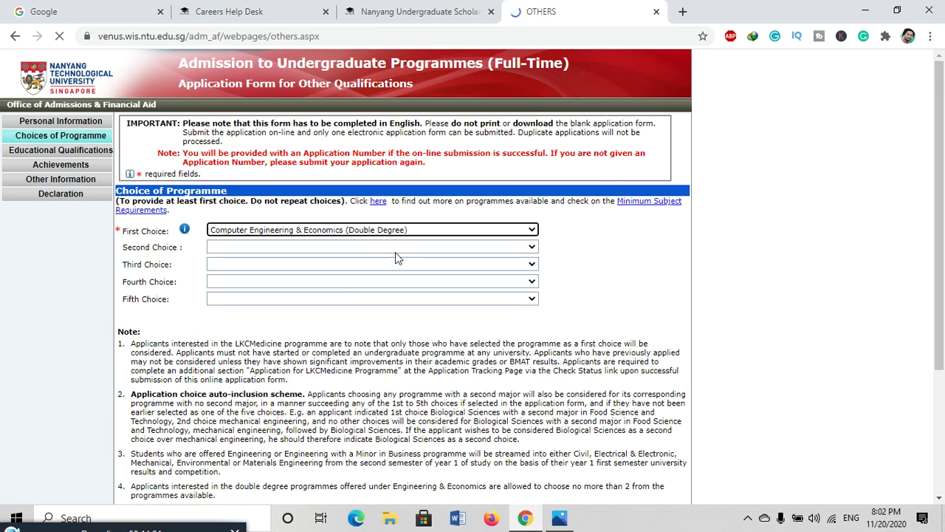
pyautogui.click(395, 252)
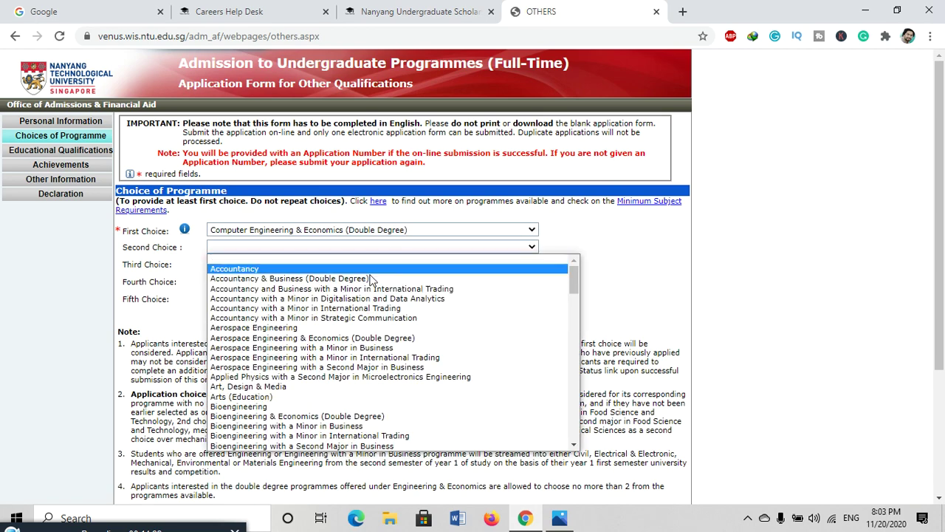
pyautogui.click(347, 307)
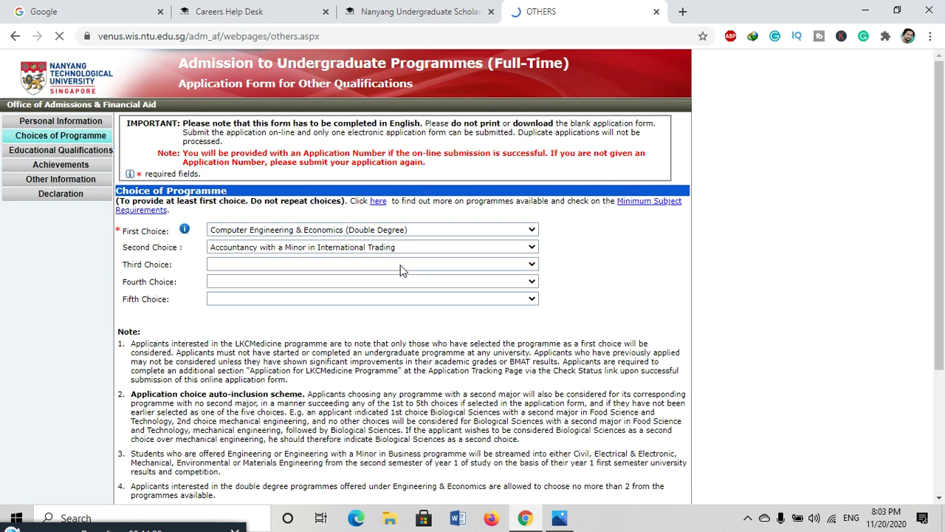
# - Make Aerospace Engineering third, Accountancy with Digitalisation and Data Analytics fourth, and Art, Design & Media fifth
pyautogui.click(400, 264)
pyautogui.click(335, 346)
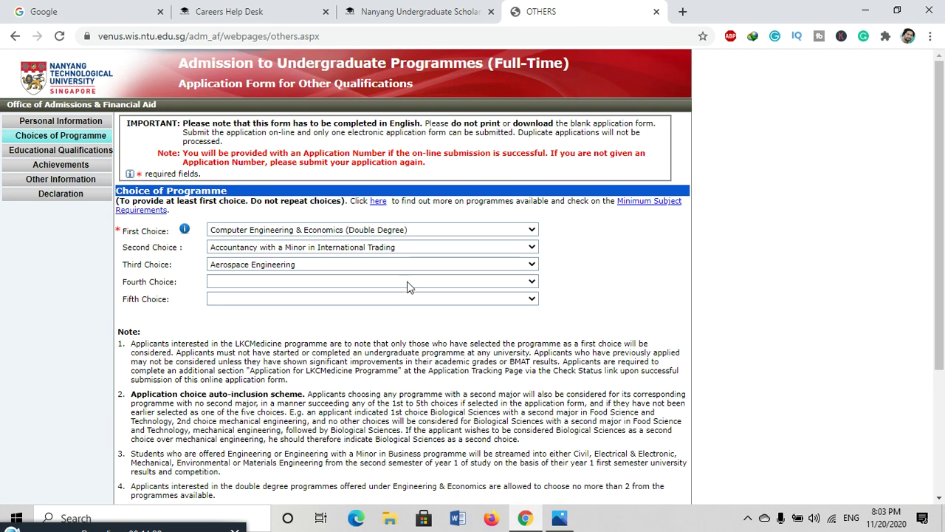
pyautogui.click(407, 281)
pyautogui.click(388, 325)
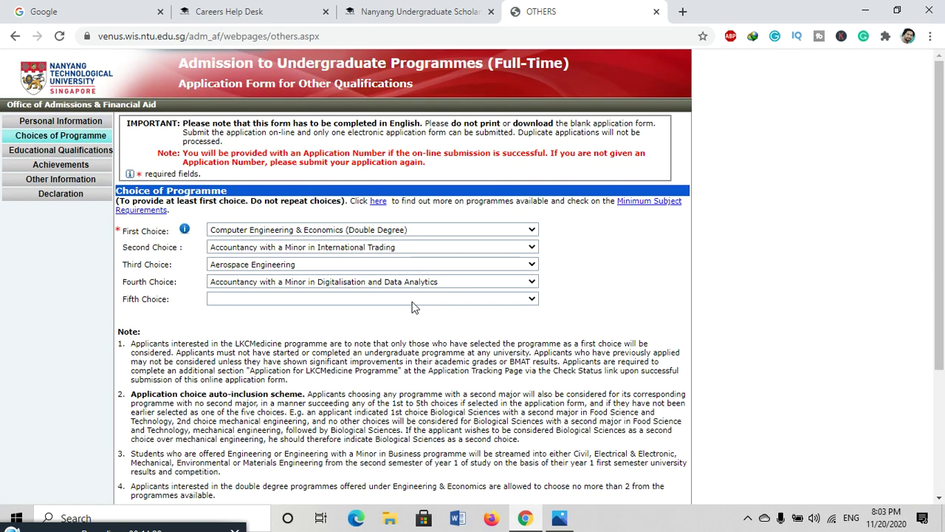
pyautogui.click(412, 302)
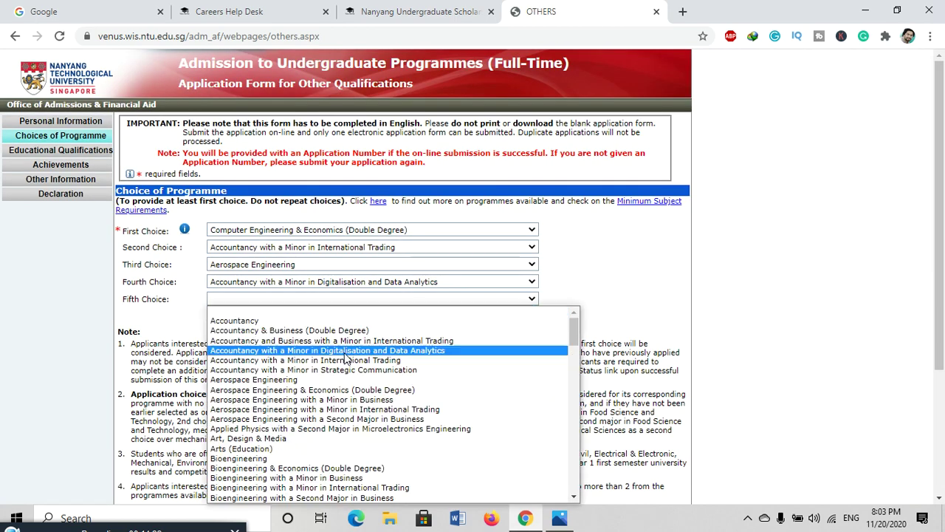
pyautogui.click(288, 440)
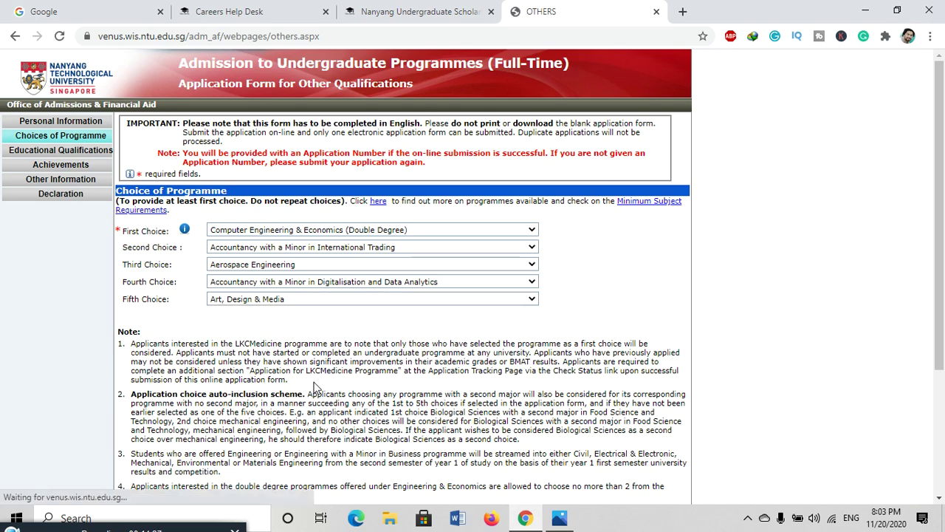
pyautogui.scroll(-3, 314, 382)
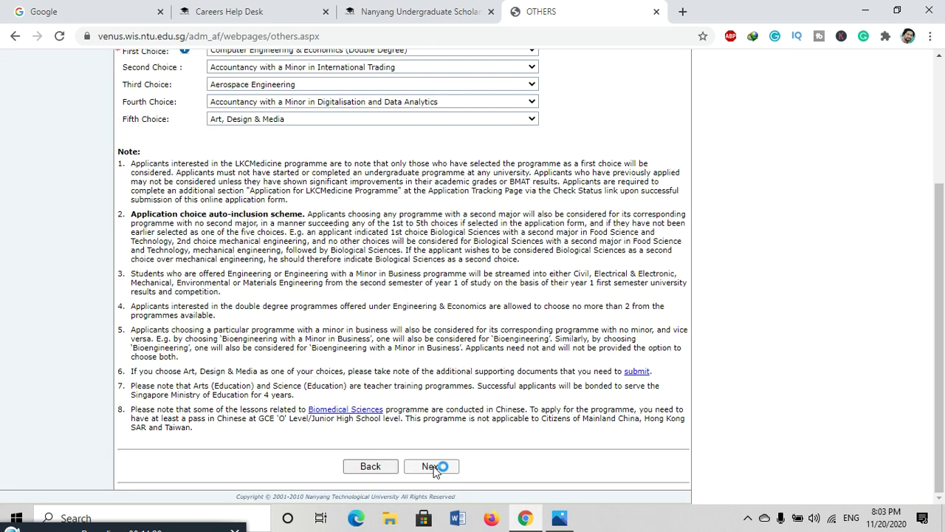
pyautogui.click(434, 467)
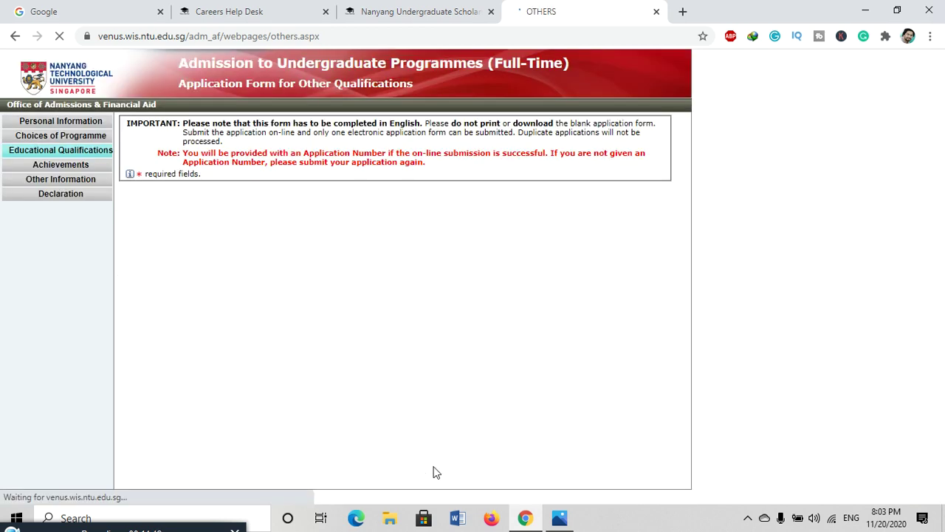
# - Set the academic status to the first 'Still Studying…' high school option
pyautogui.scroll(5, 371, 334)
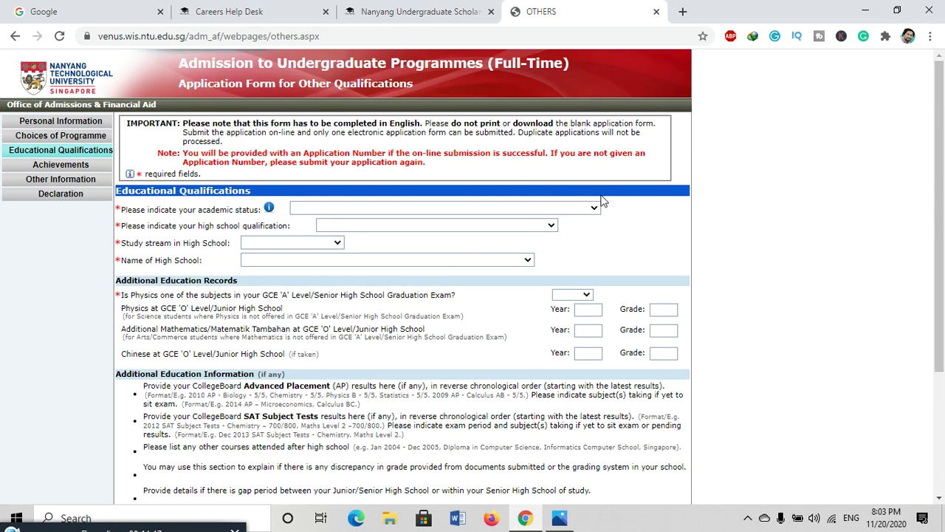
pyautogui.click(595, 208)
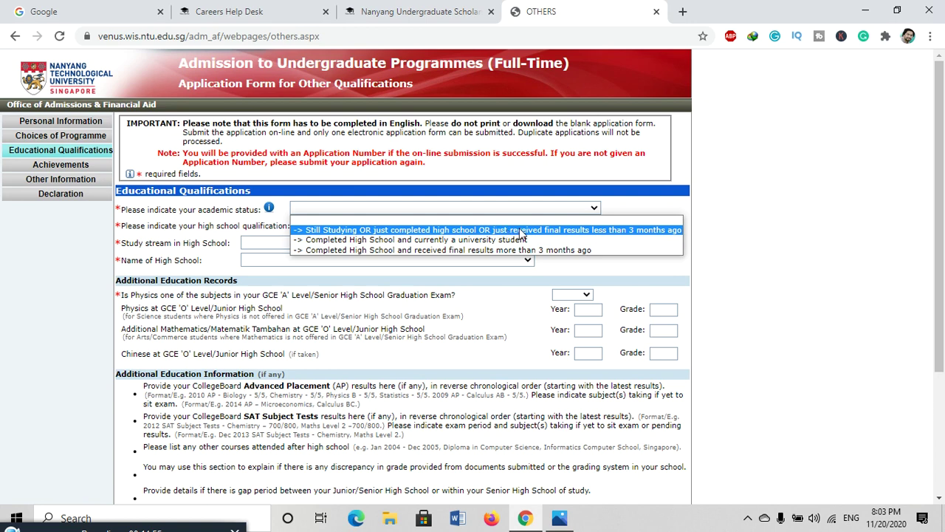
pyautogui.click(521, 230)
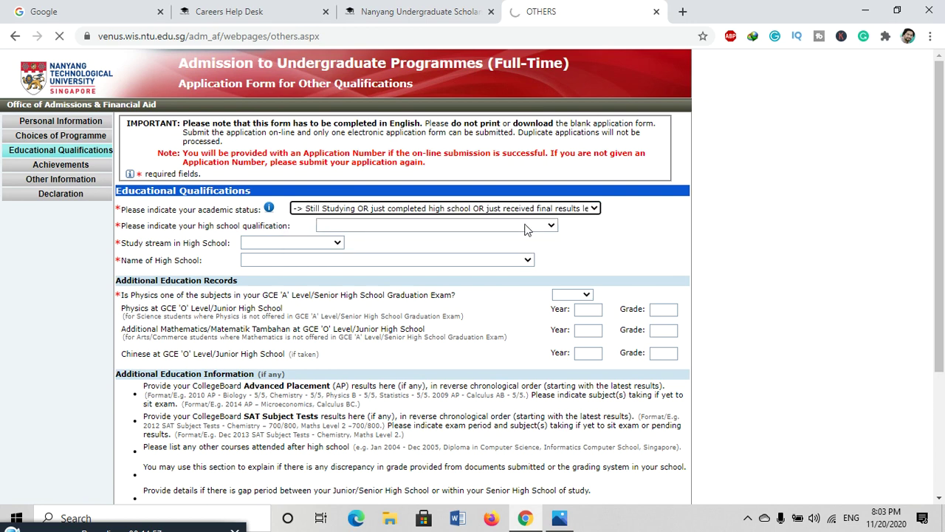